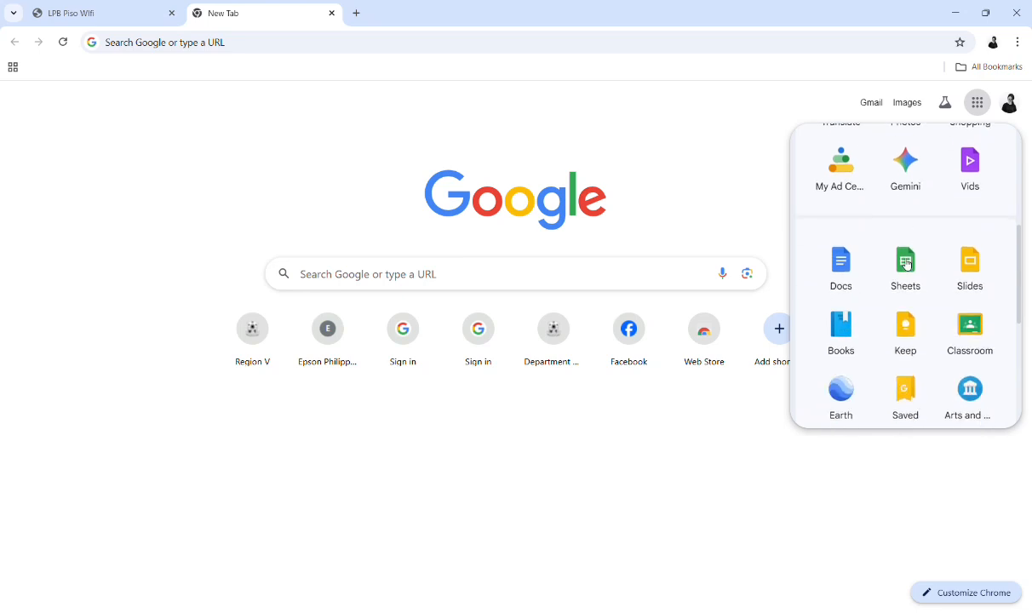
Open Google Forms from the Google apps list and create a new blank form.
scroll(883, 362, down, 3)
click(848, 361)
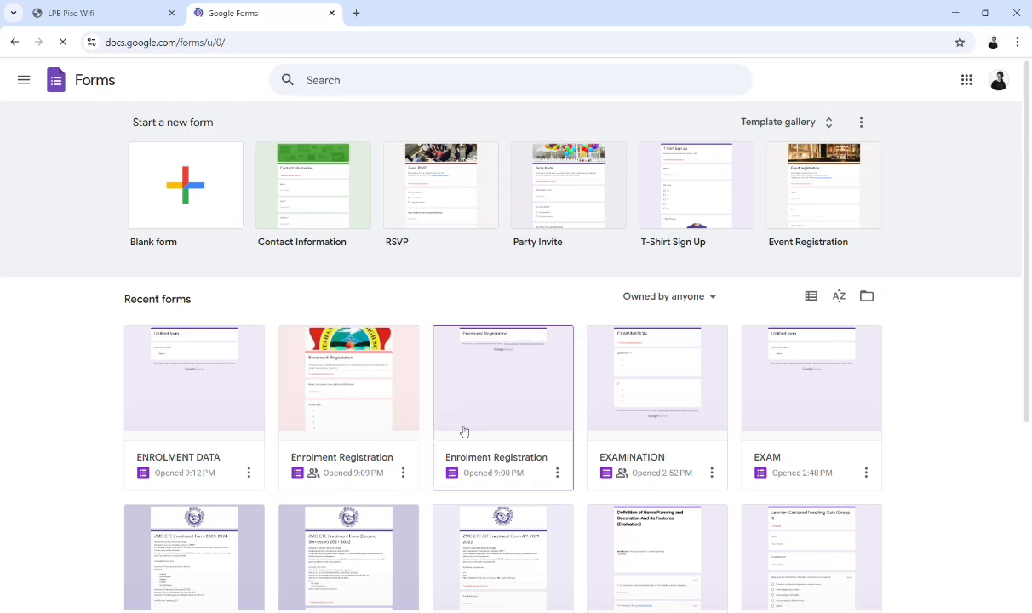
scroll(523, 435, down, 2)
scroll(523, 435, down, 3)
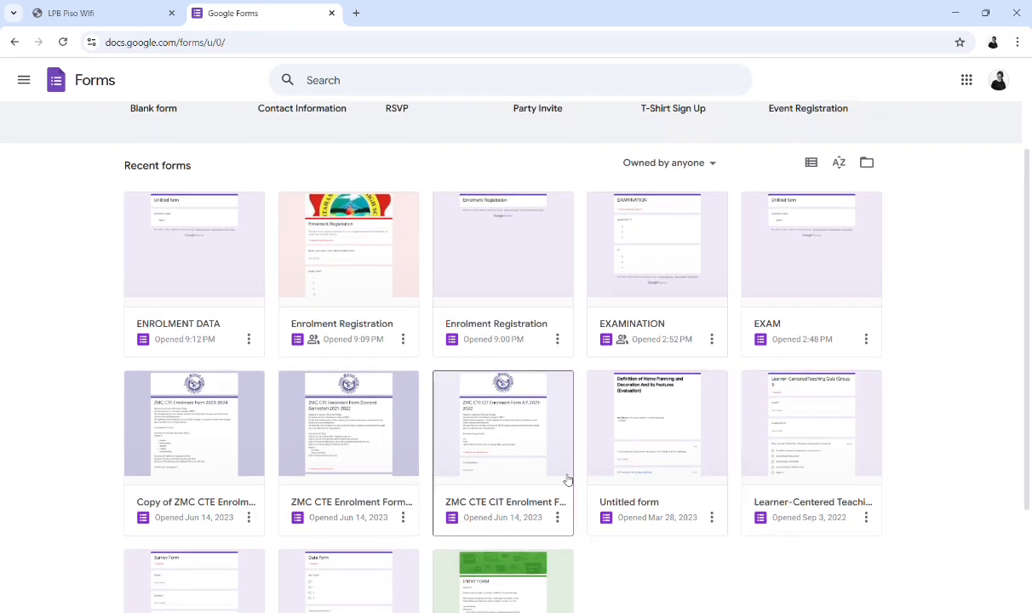
scroll(511, 535, down, 2)
scroll(460, 525, up, 5)
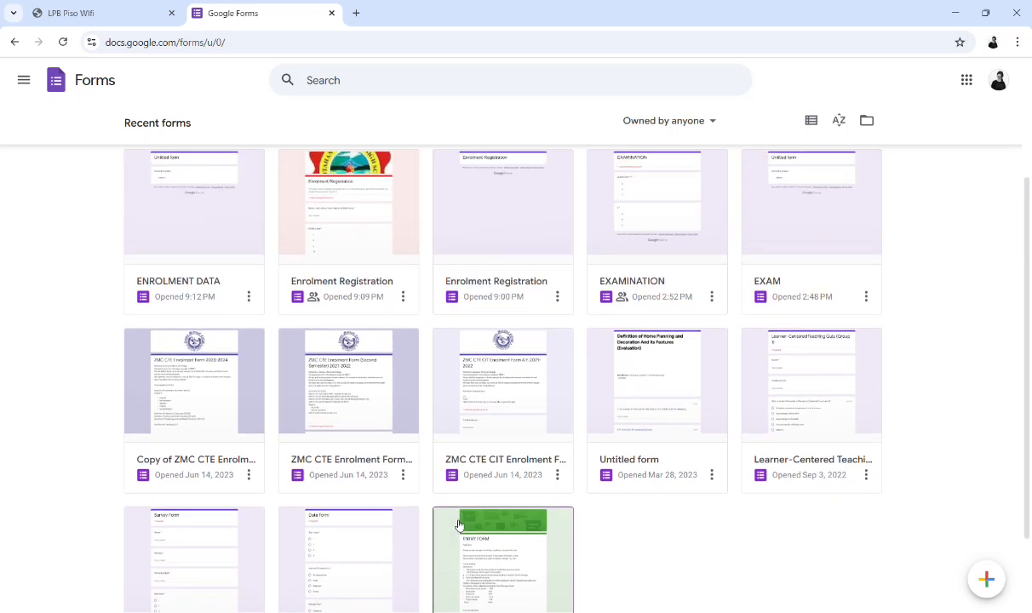
click(186, 181)
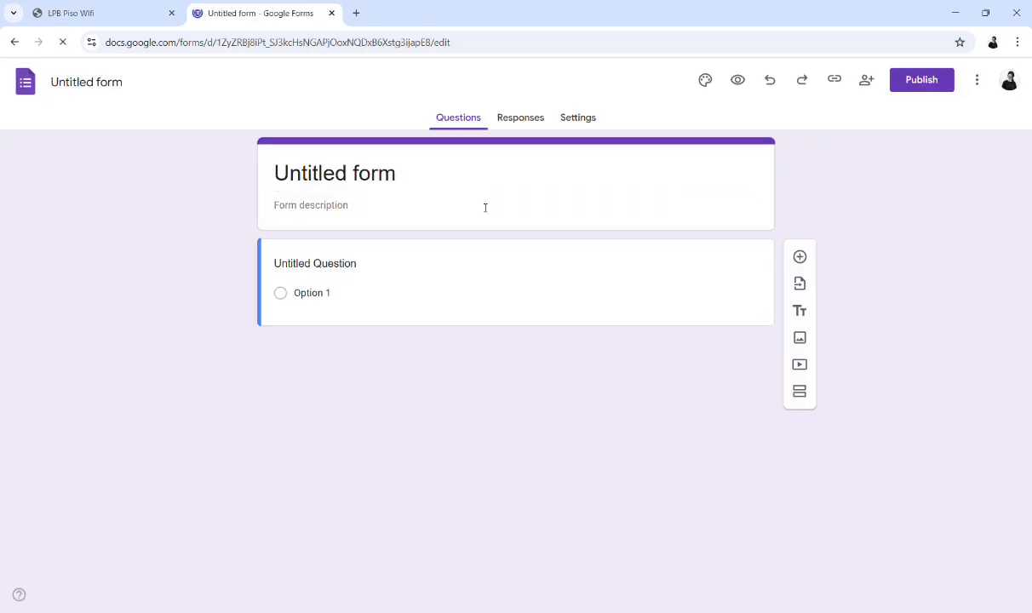
Rename the untitled form, including its title, as ENROLMENT DATA SY 2025-2026.
click(126, 85)
drag(406, 172, 282, 174)
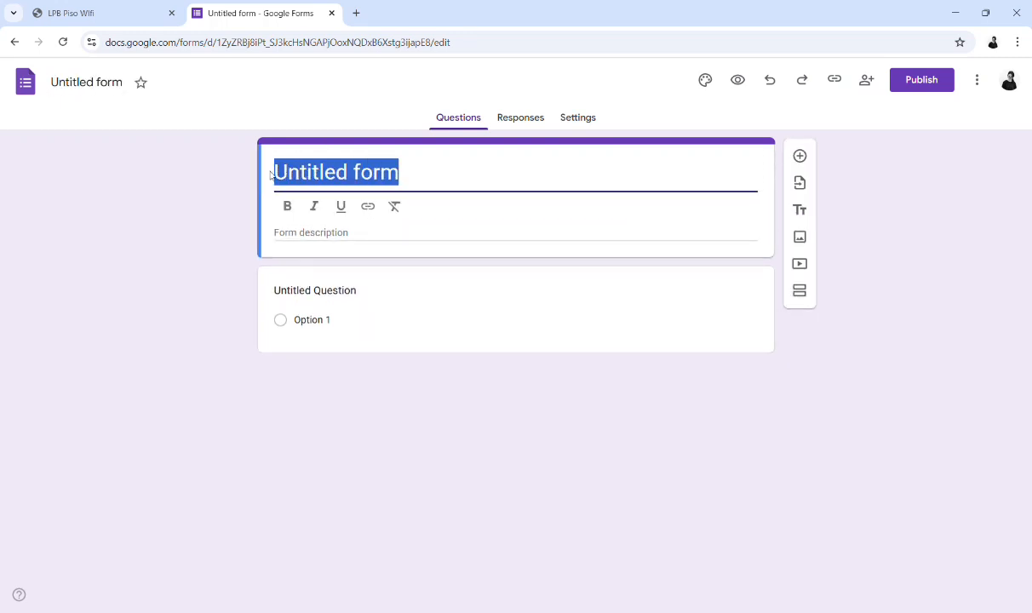
click(124, 85)
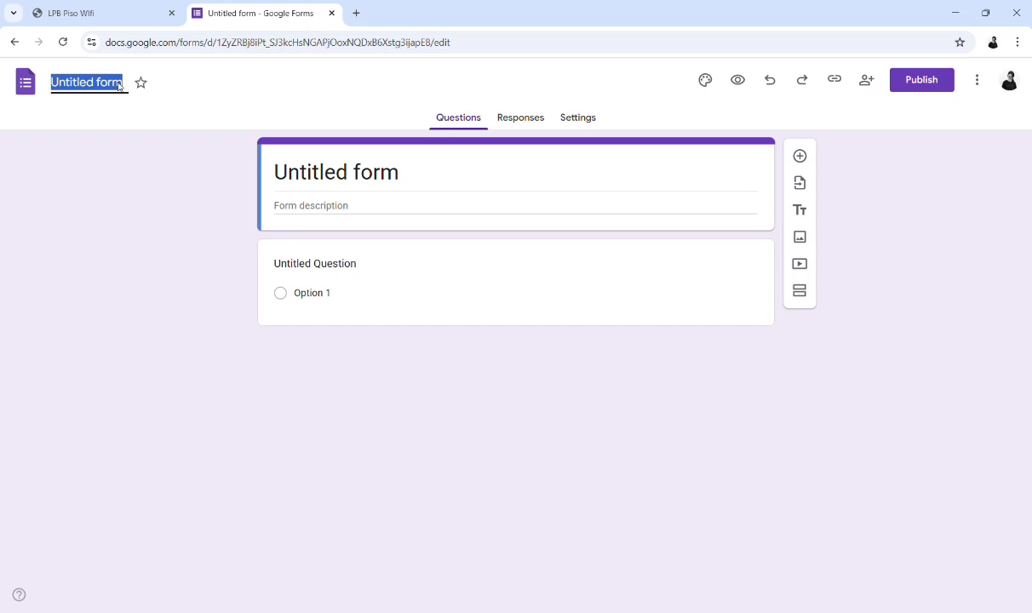
key(BackSpace)
text(ENRO)
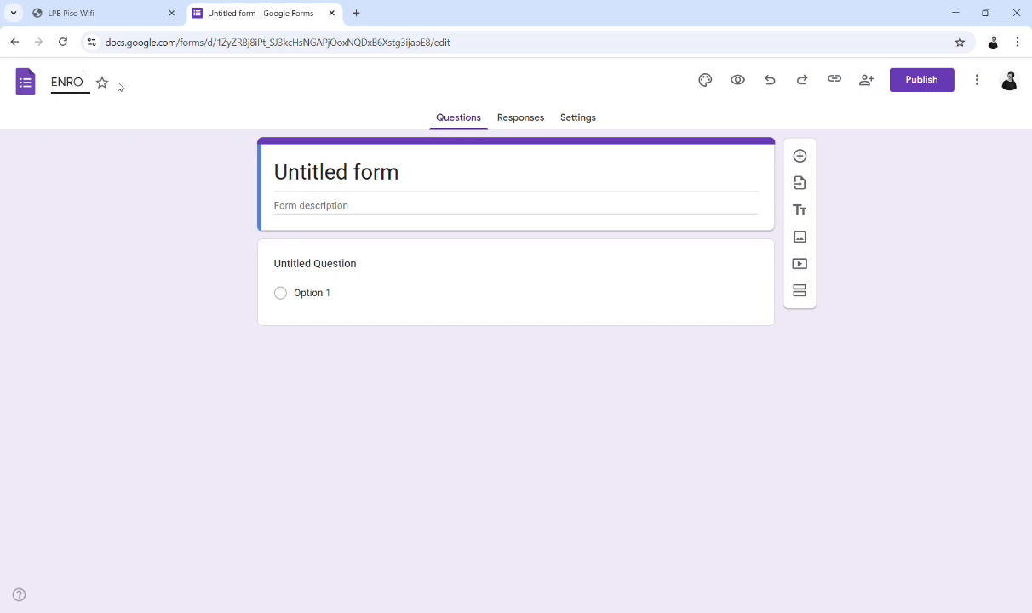
text(LMENT DATA SY 2024)
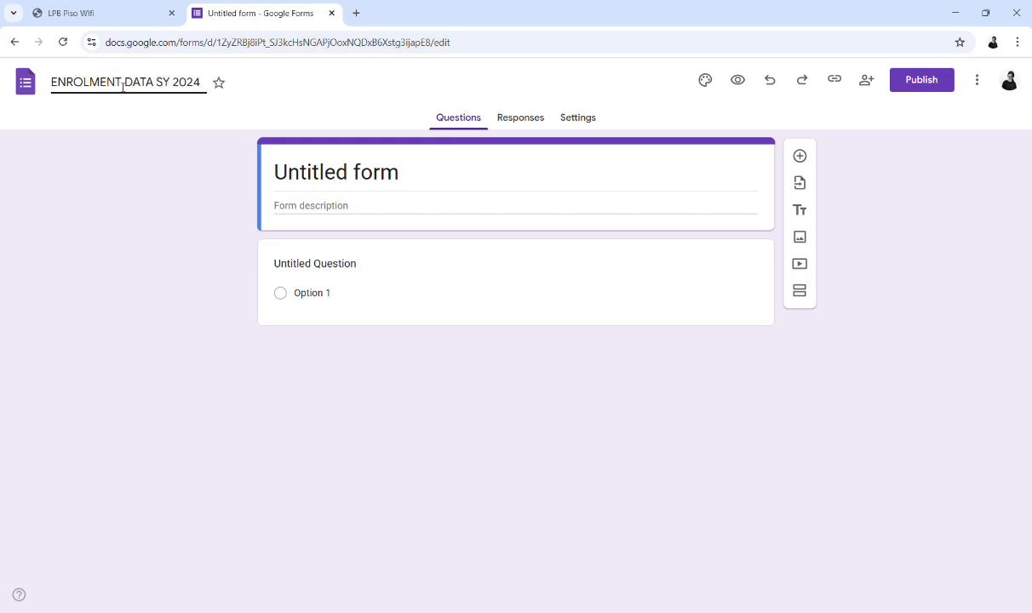
key(BackSpace)
text(5-2026)
click(473, 211)
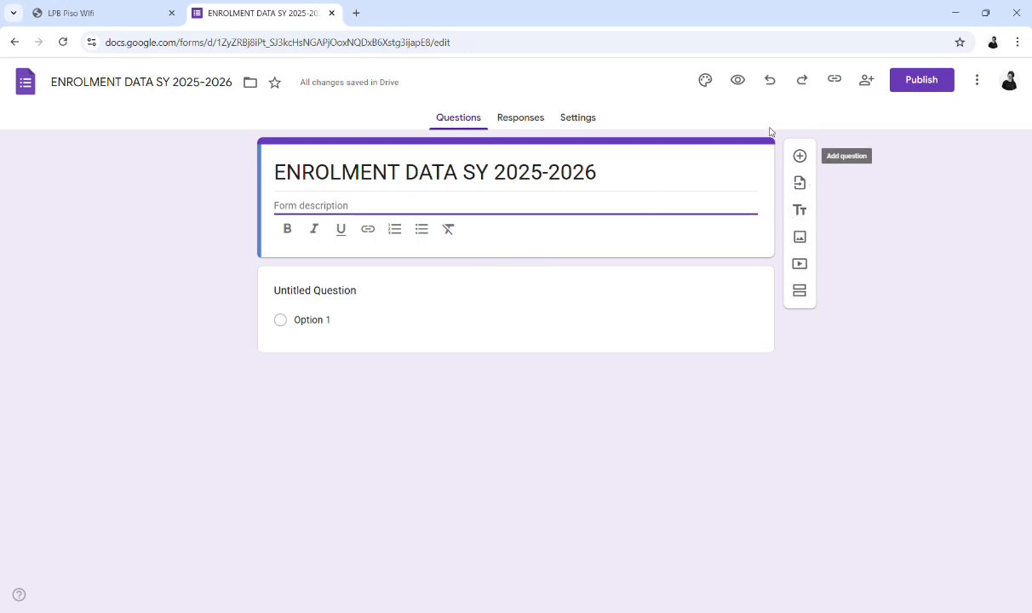
Upload the Vinisitahan National High School logo as the form's header image, cropped to a band across its middle.
click(711, 83)
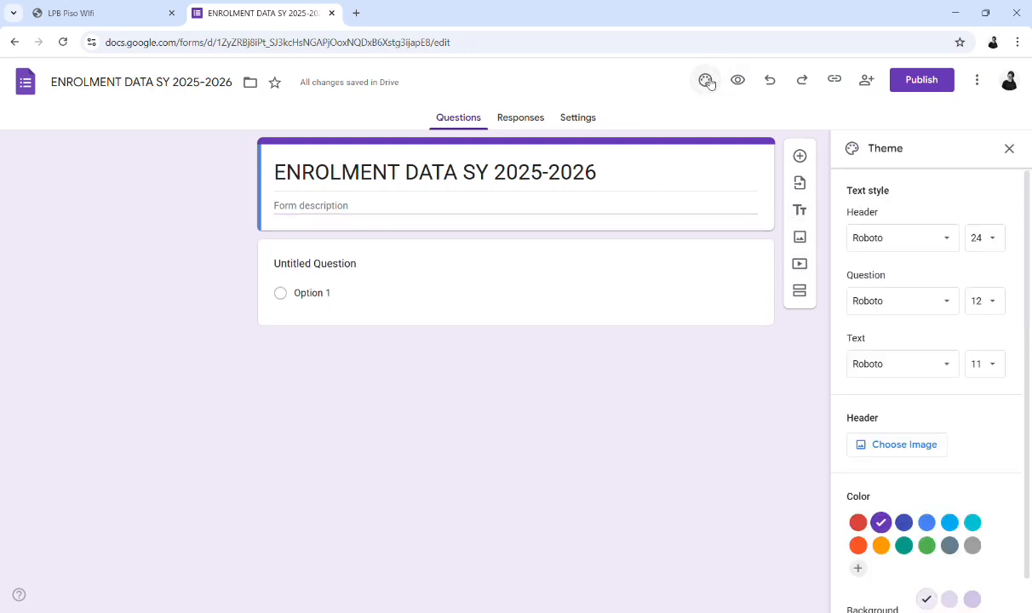
click(896, 445)
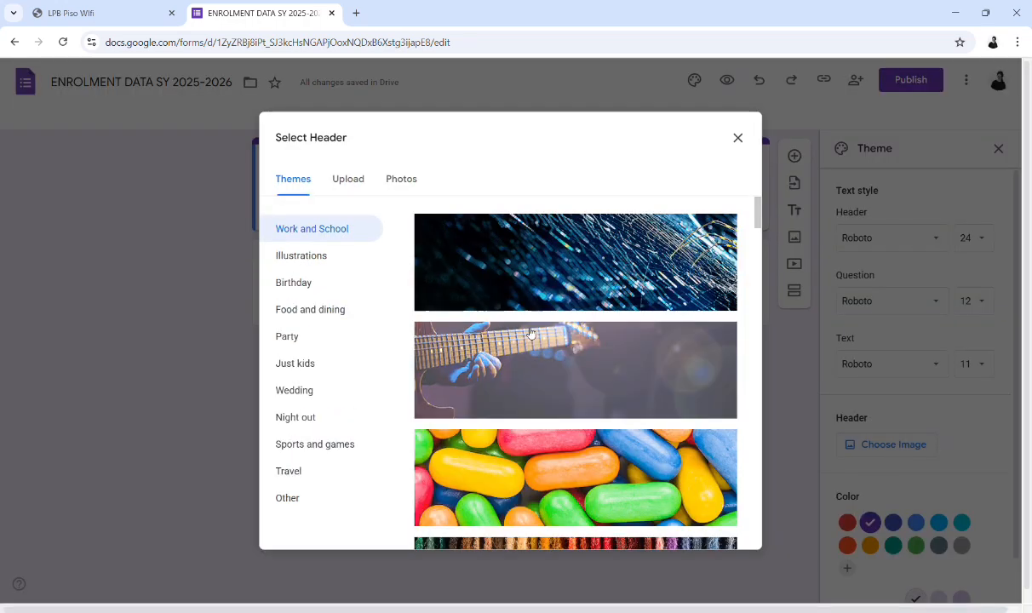
scroll(533, 409, down, 1)
scroll(533, 409, down, 9)
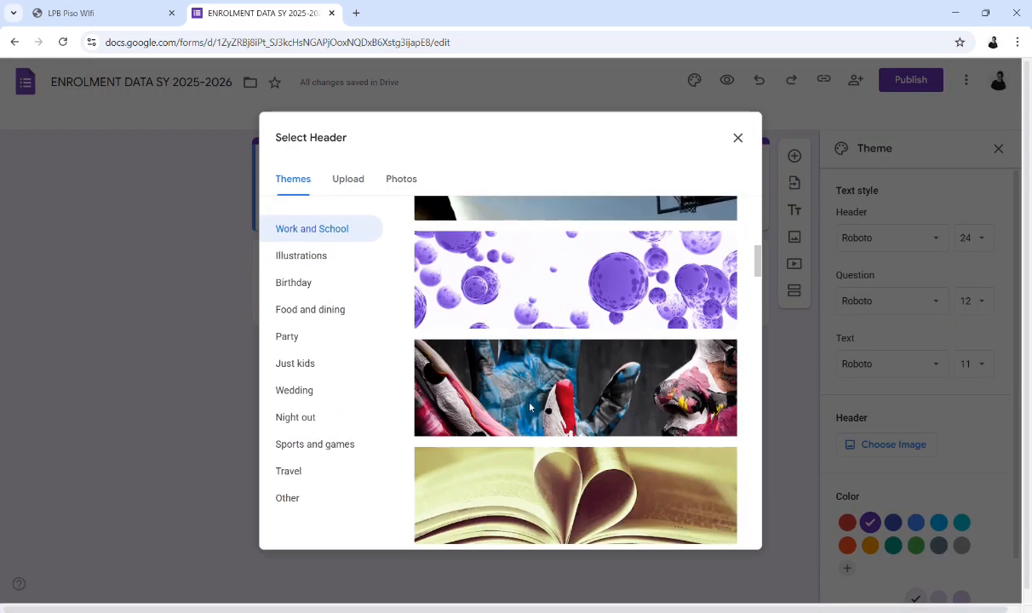
scroll(534, 409, up, 4)
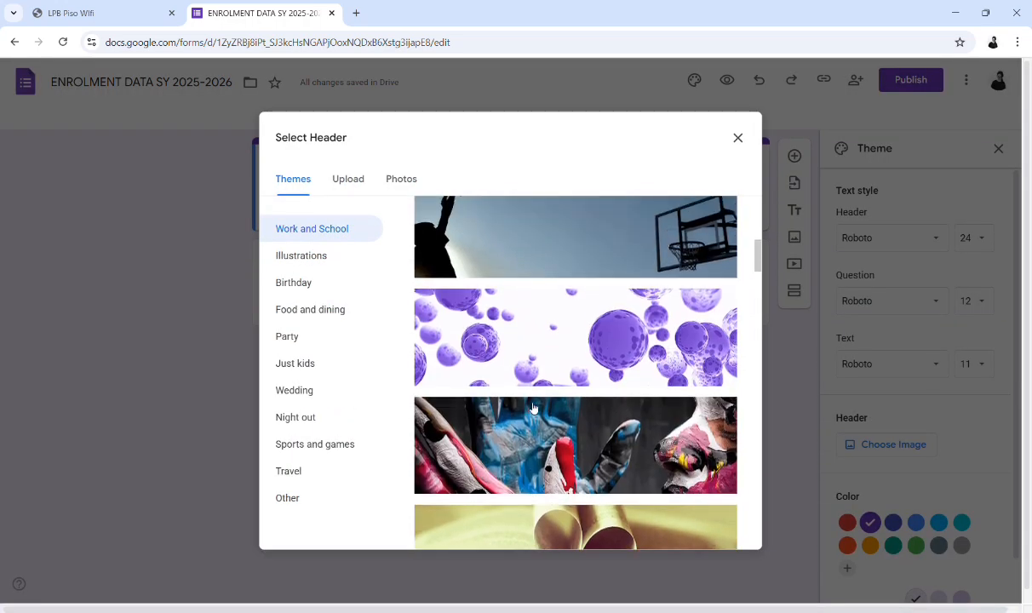
click(347, 182)
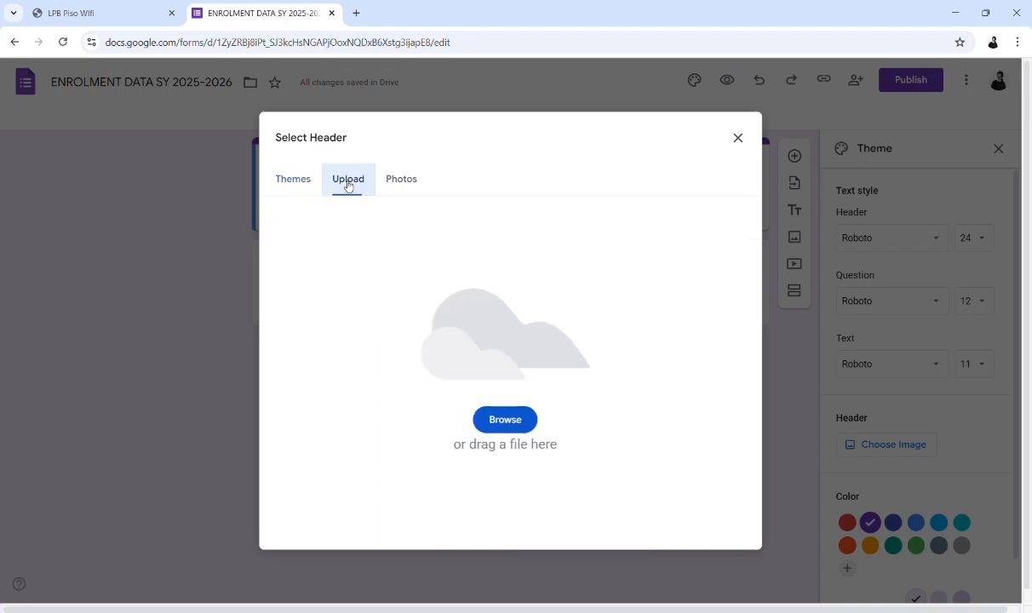
click(516, 420)
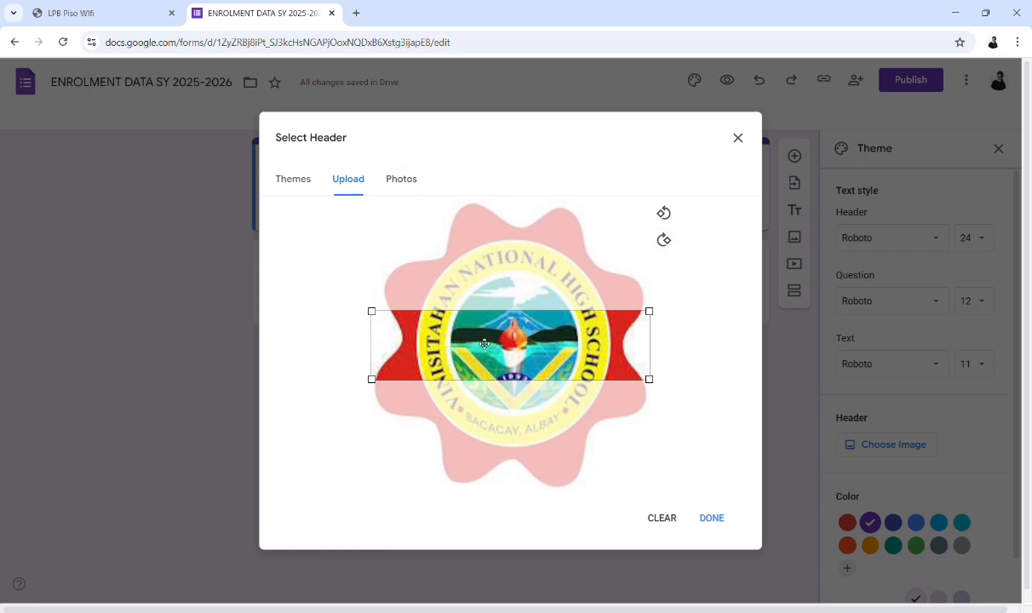
mouse_move(537, 351)
mouse_down()
mouse_move(543, 265)
mouse_move(543, 344)
mouse_up()
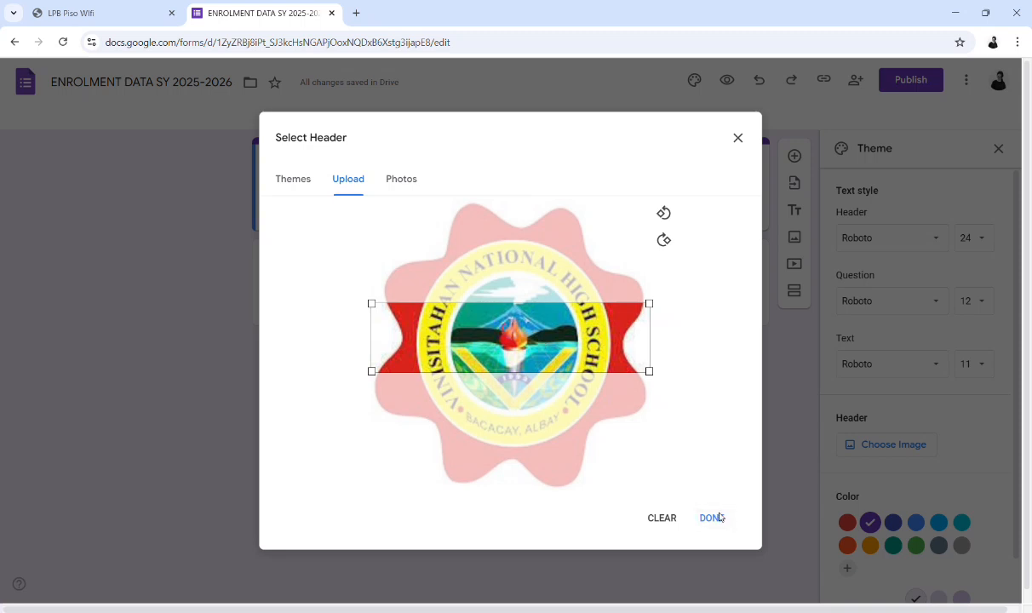
click(714, 518)
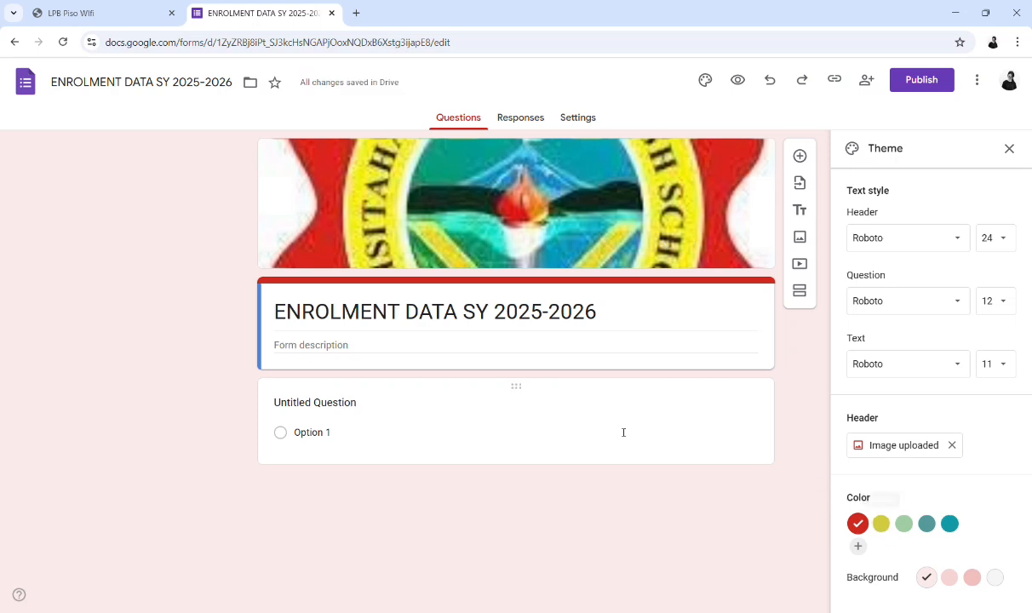
Replace the untitled question's text with "Name (Last Name, Given Name, Middle Name)".
click(372, 408)
key(BackSpace)
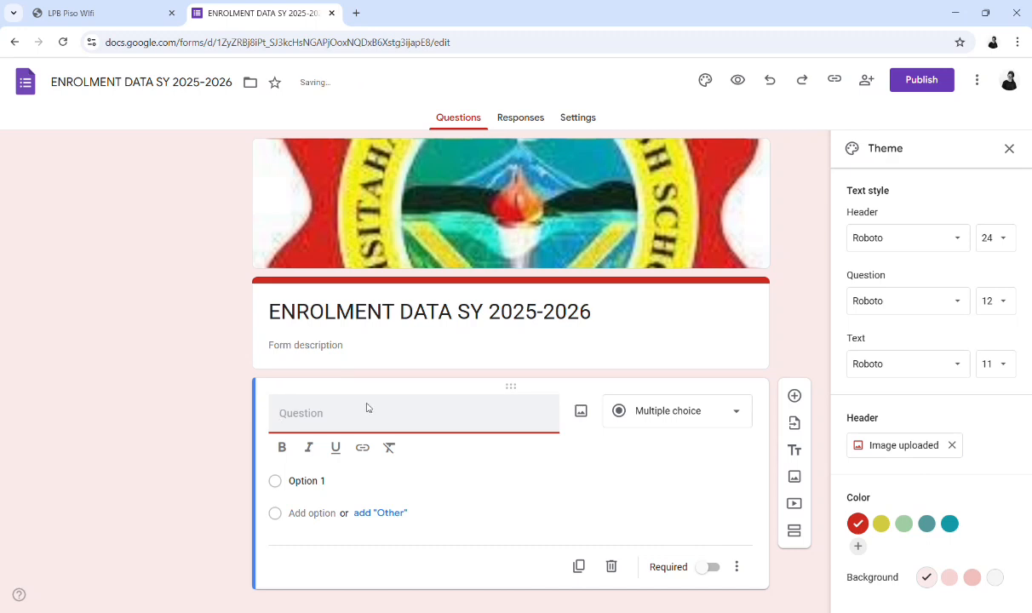
text(Na)
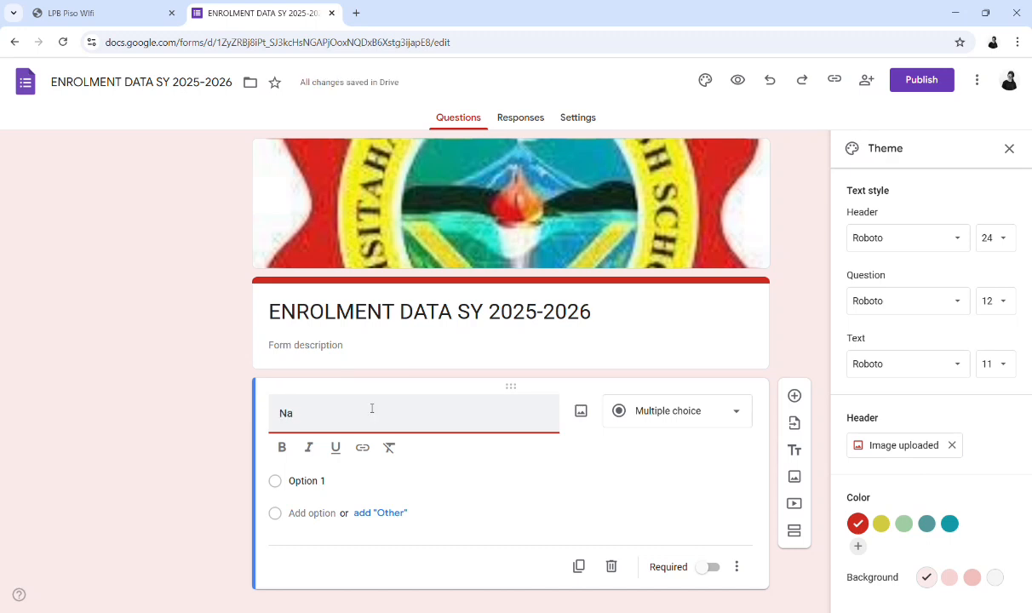
text(me LA)
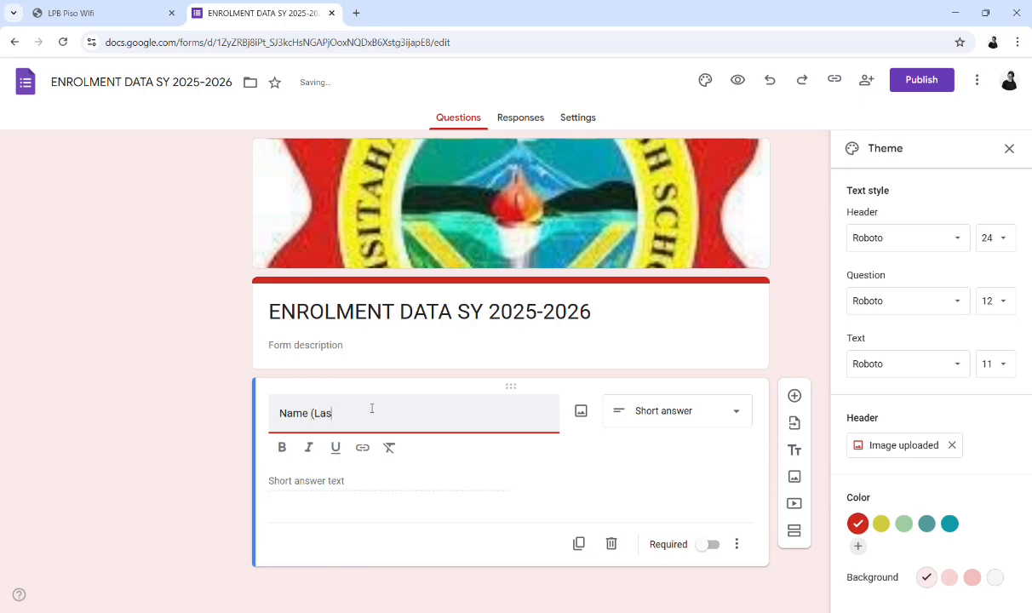
text(st Name, Given Name, Middle nam)
key(BackSpace)
key(BackSpace)
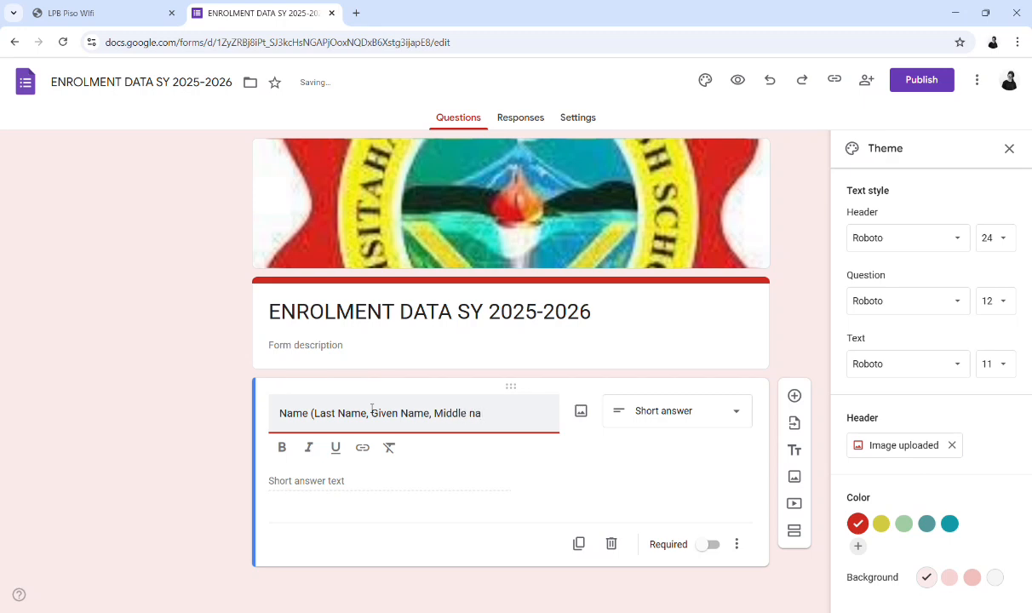
text(ame))
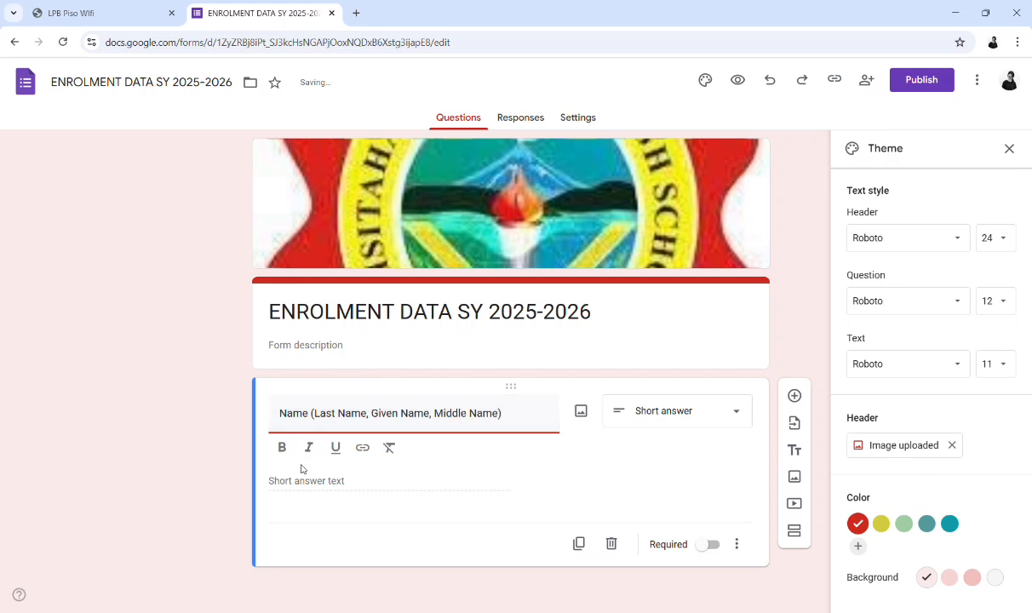
Set the Name question to Short answer and make it required.
click(644, 412)
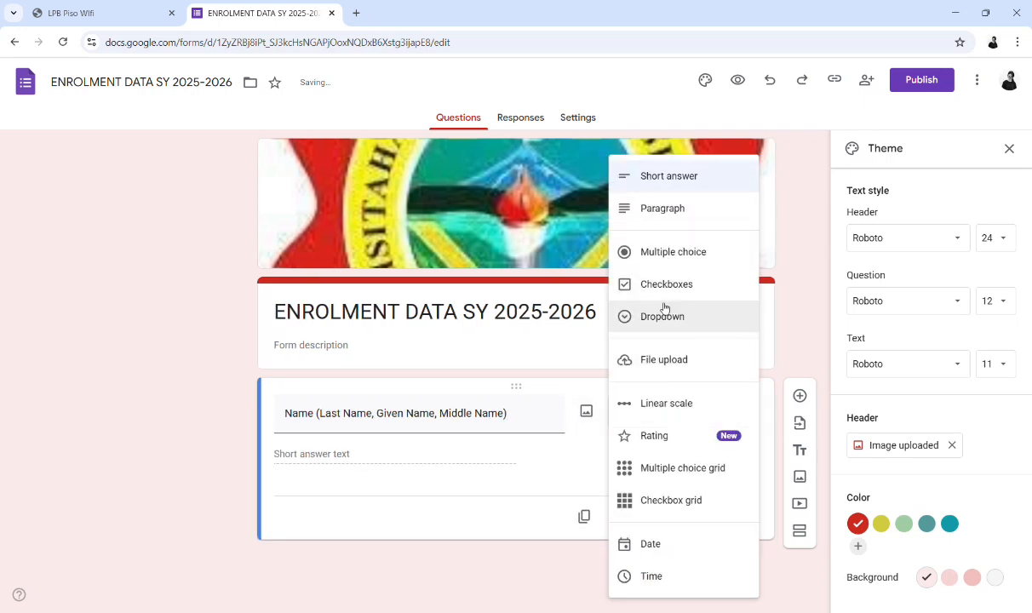
click(688, 180)
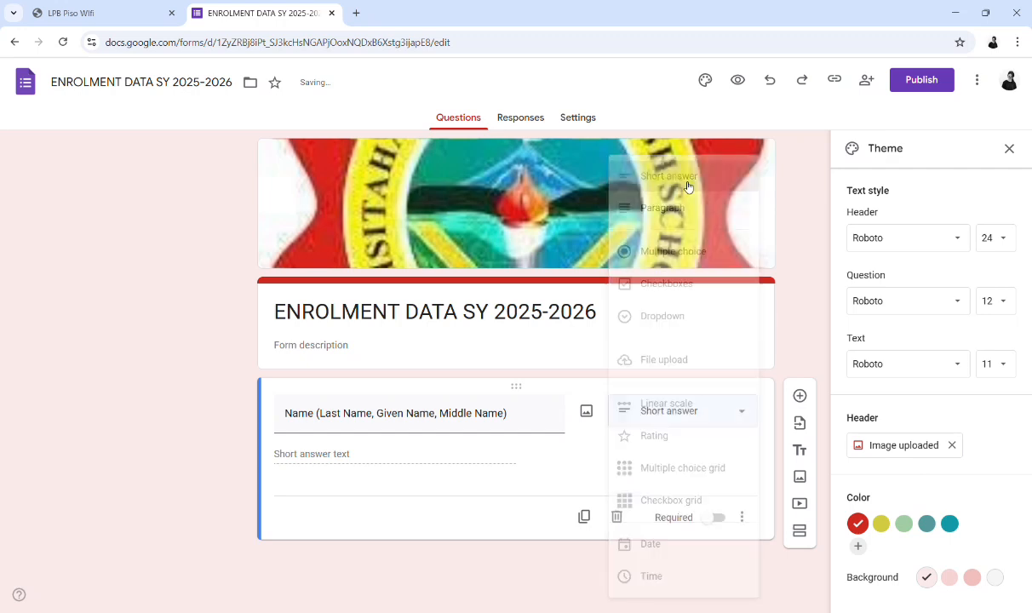
click(717, 519)
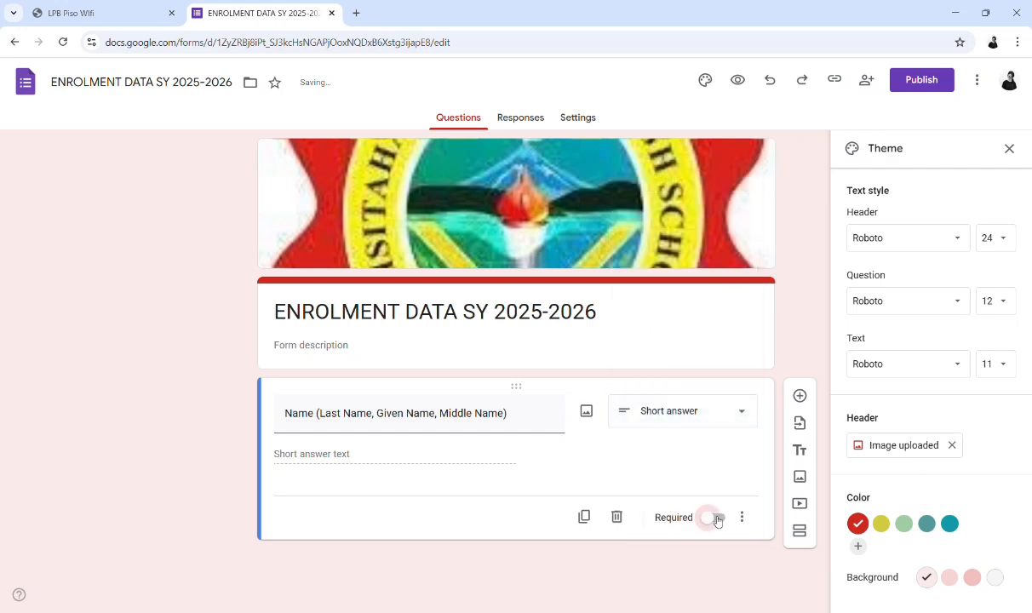
Add a second question titled "Grade Level" and set its type to Checkboxes.
click(799, 396)
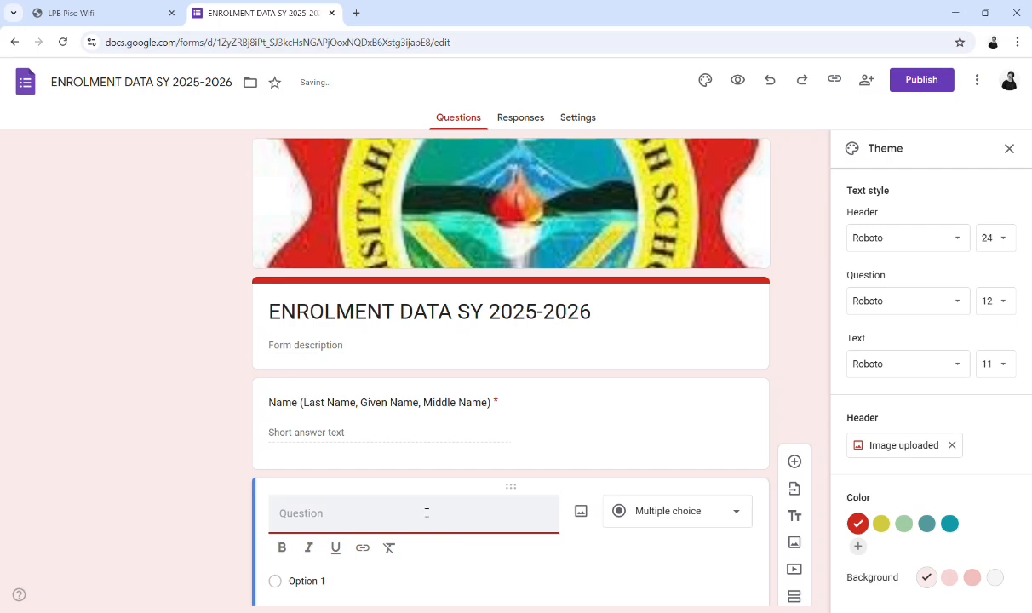
text(Grade )
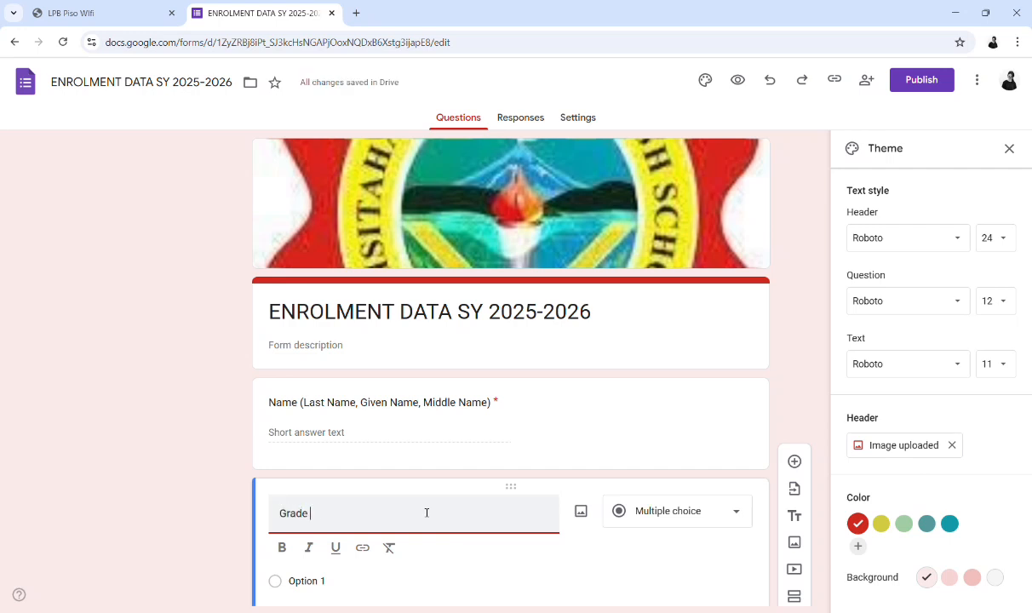
text(Level)
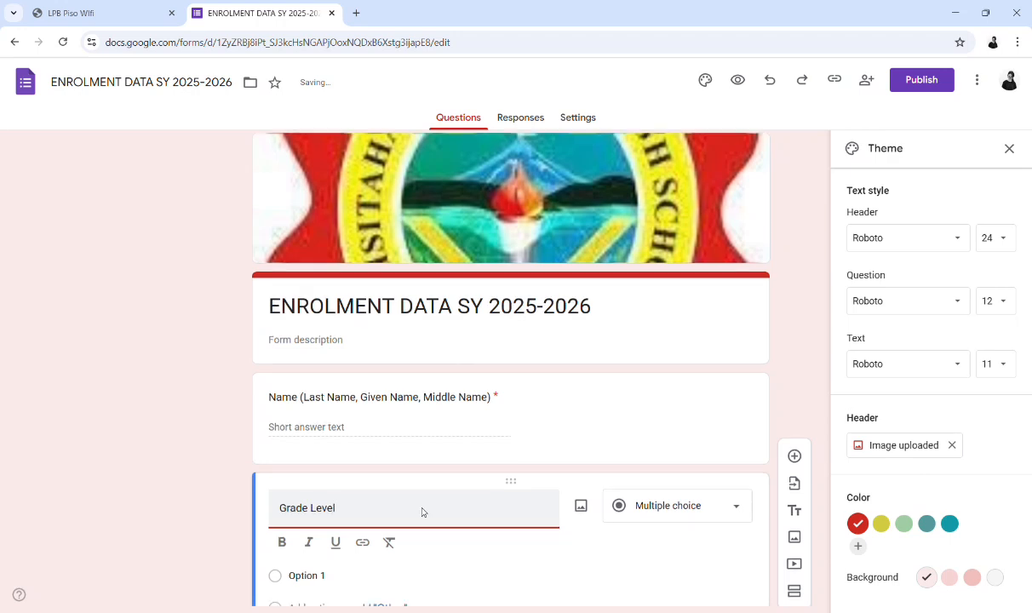
click(695, 424)
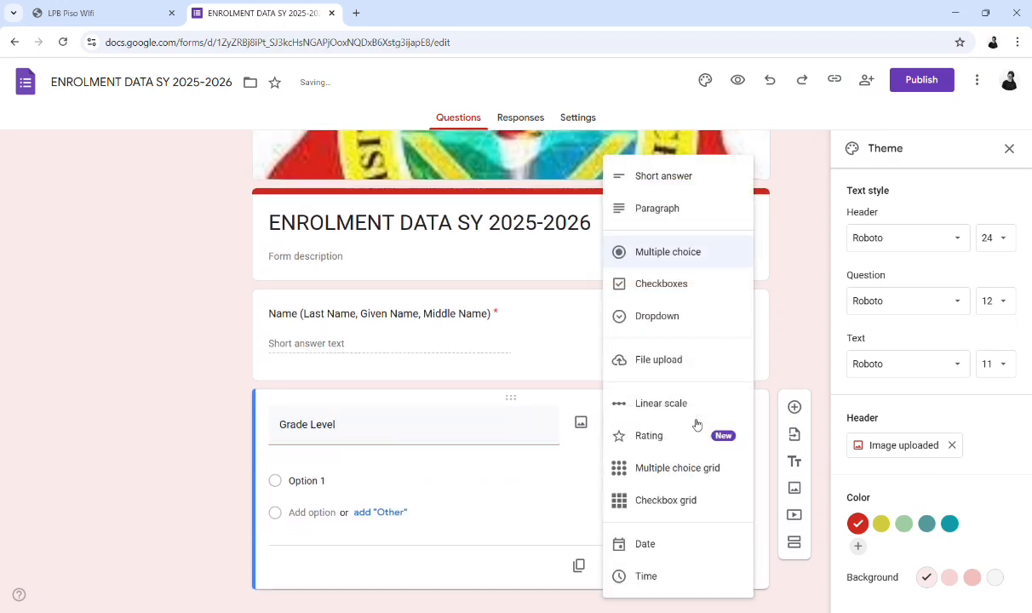
click(678, 281)
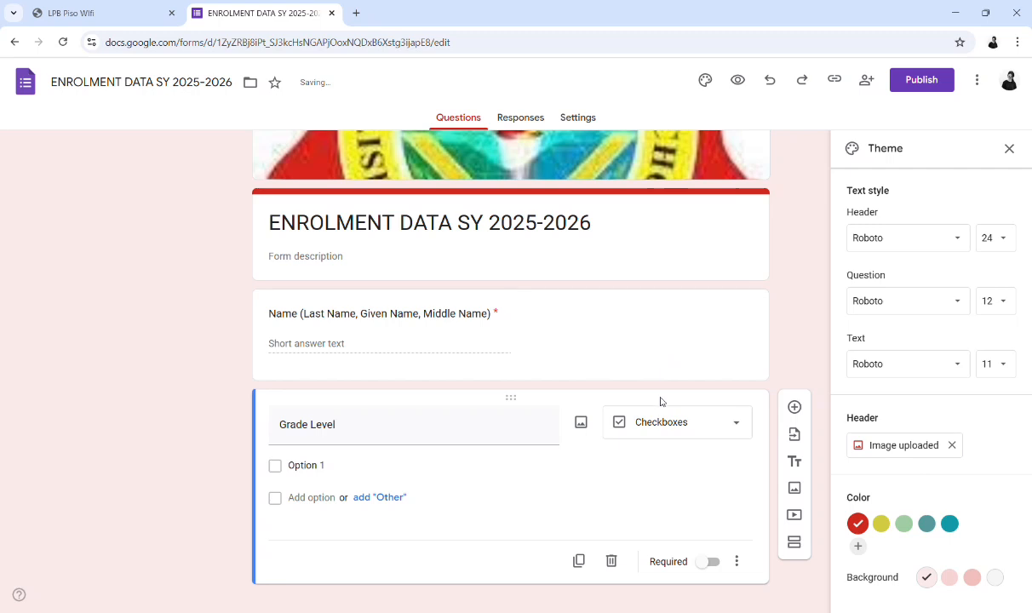
click(669, 426)
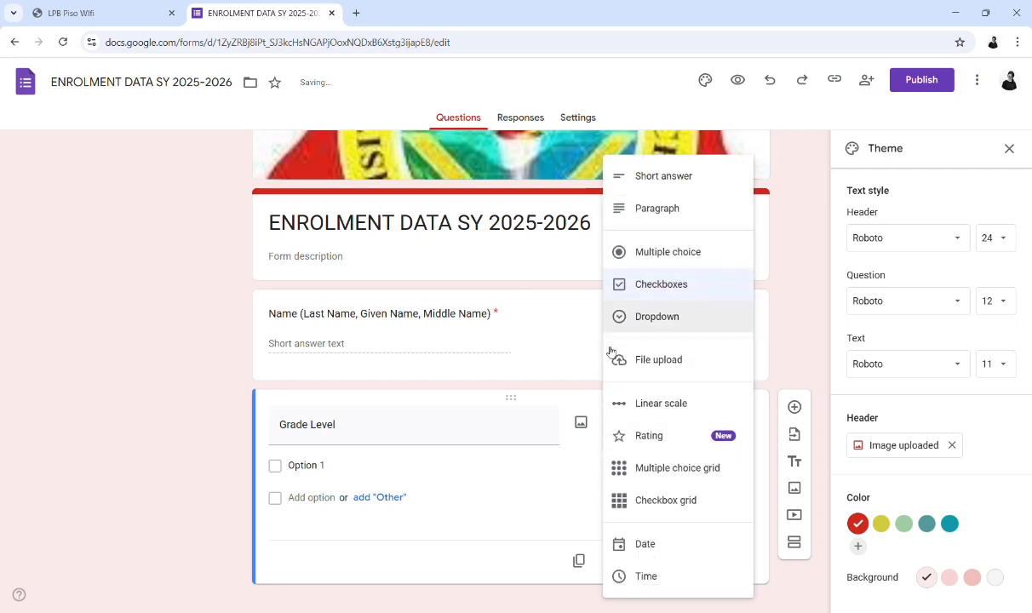
Enter 7 and 8 as the first two Grade Level options and add a third option.
click(372, 472)
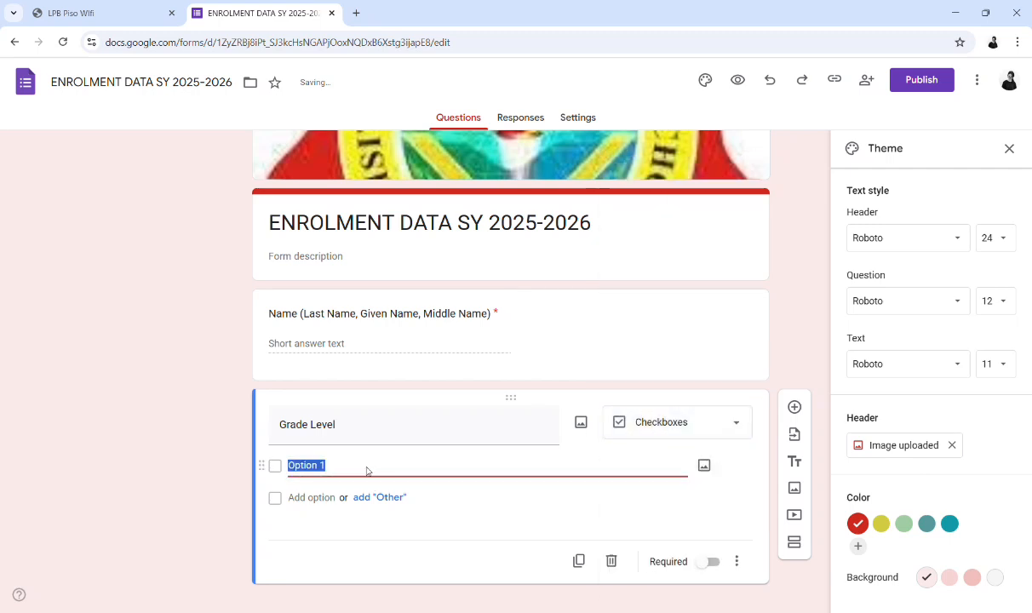
key(BackSpace)
text(7)
key(Return)
text(8)
key(Return)
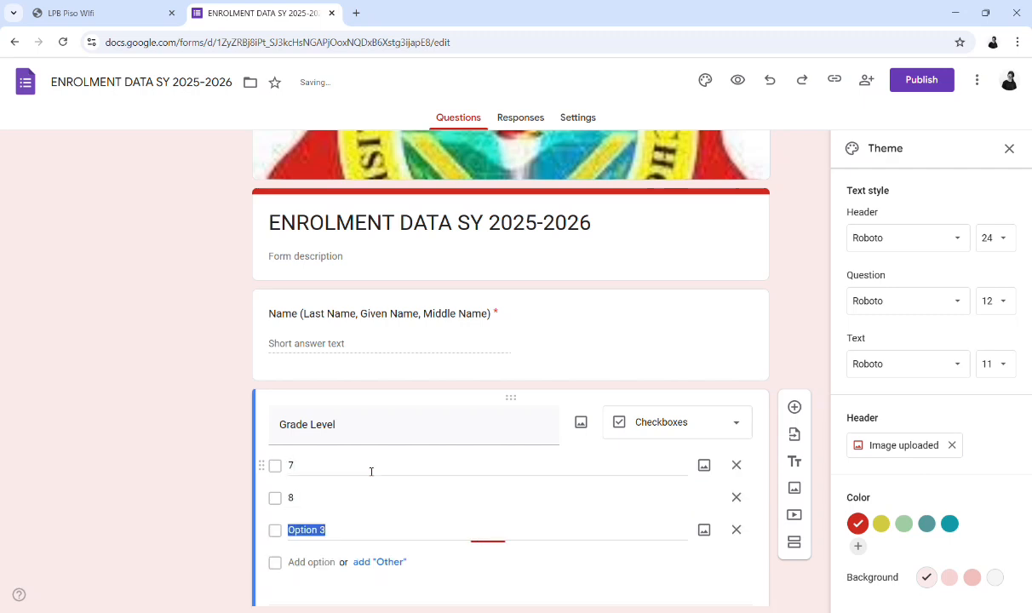
Enter 9 and 10 as the third and fourth options of the Grade Level question.
text(8)
key(BackSpace)
key(Return)
key(Up)
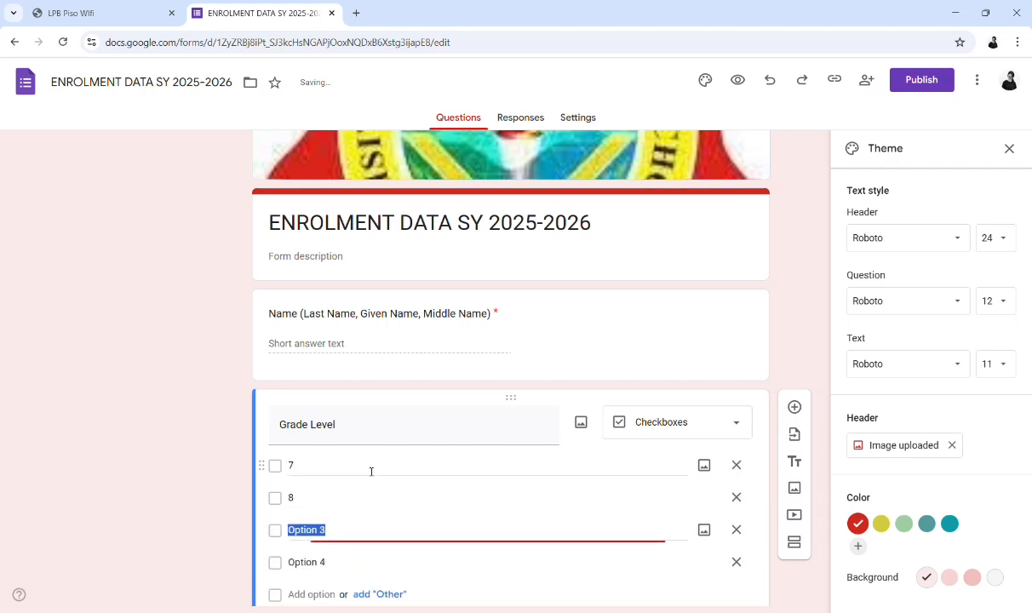
key(BackSpace)
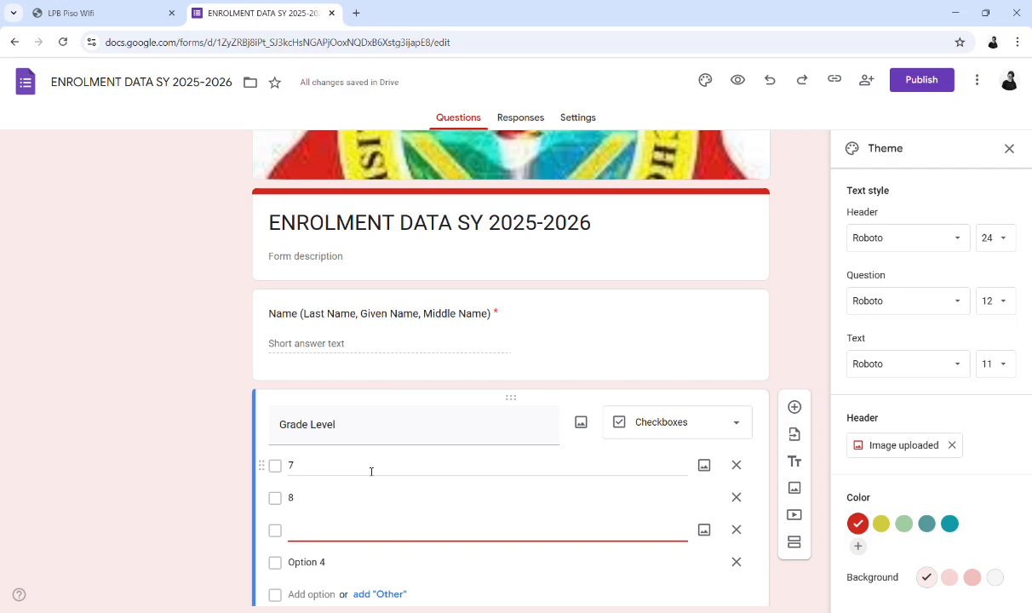
text(9)
key(Down)
key(BackSpace)
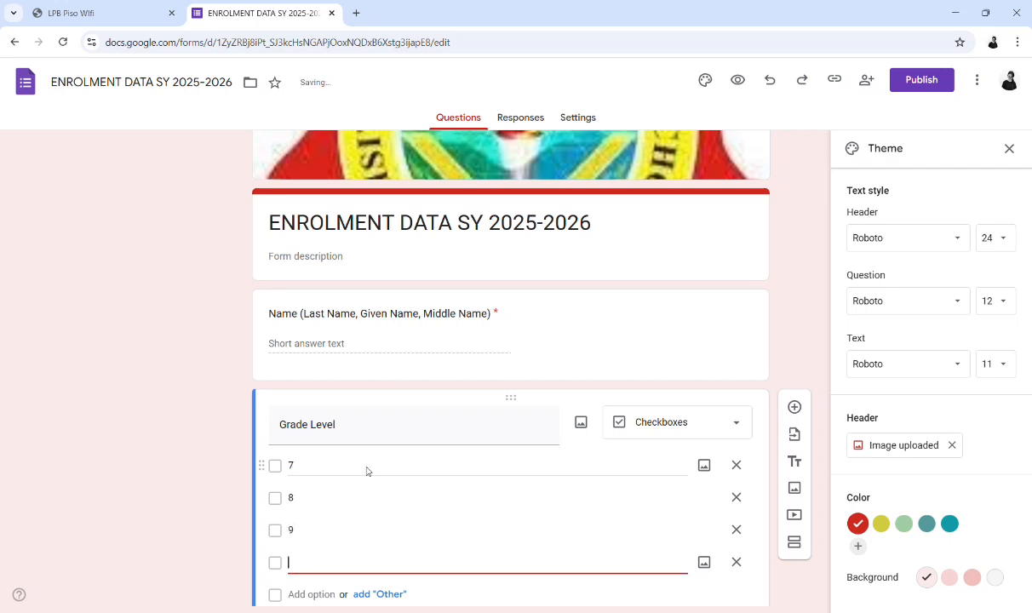
text(10)
Add 11 and 12 as the last Grade Level options and make the question required.
key(Return)
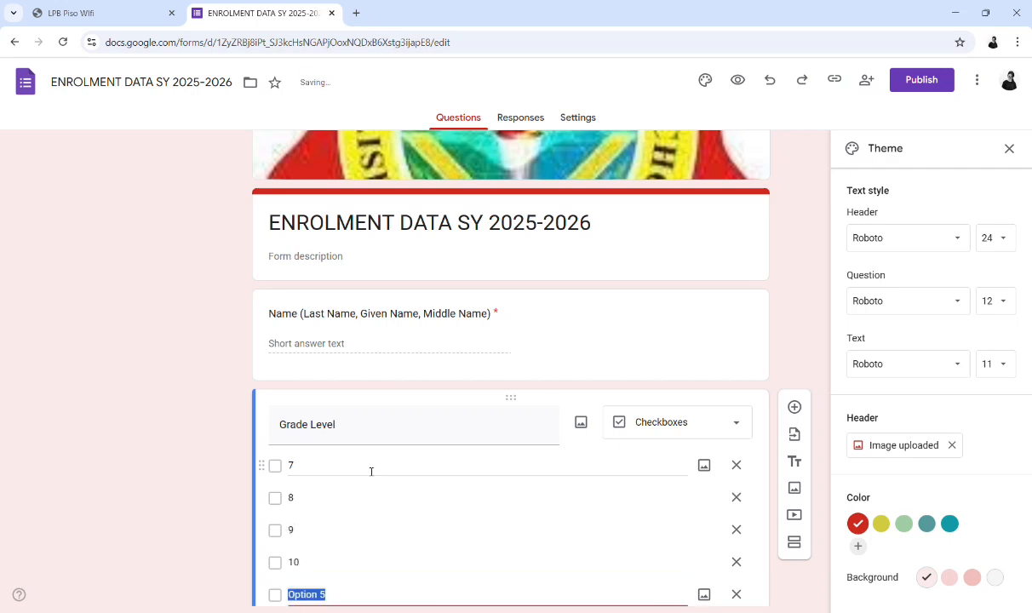
key(BackSpace)
text(11)
key(Return)
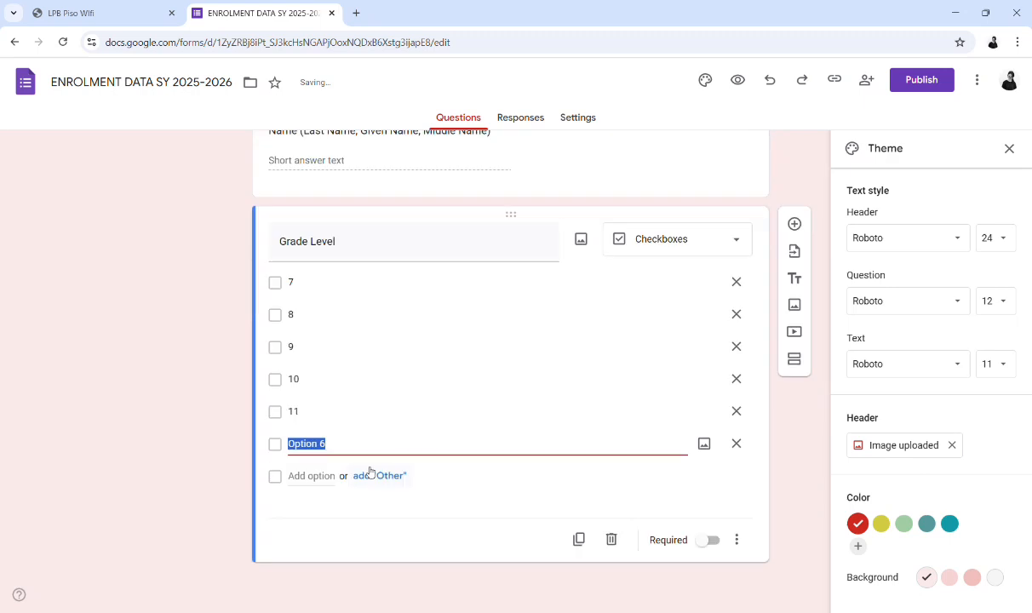
text(12)
click(707, 540)
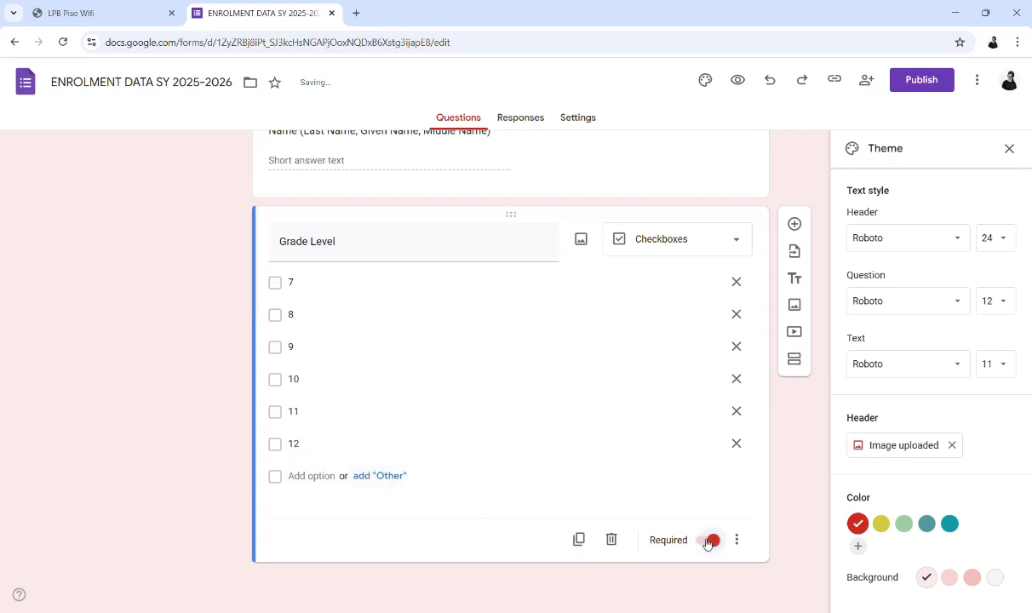
Add a required Short answer question titled "Name of Section" below the Grade Level question.
click(795, 224)
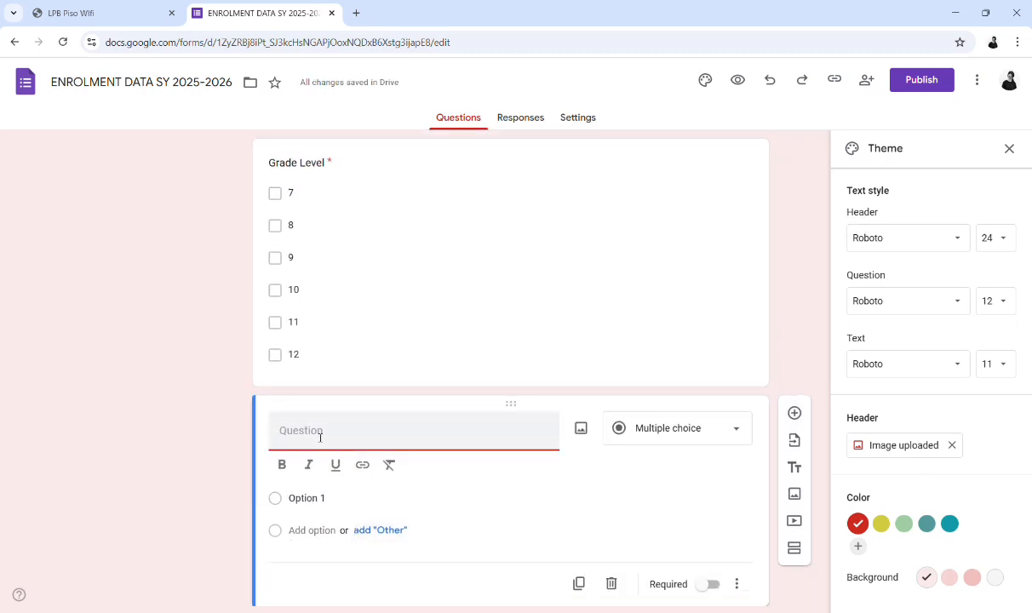
text(Sec)
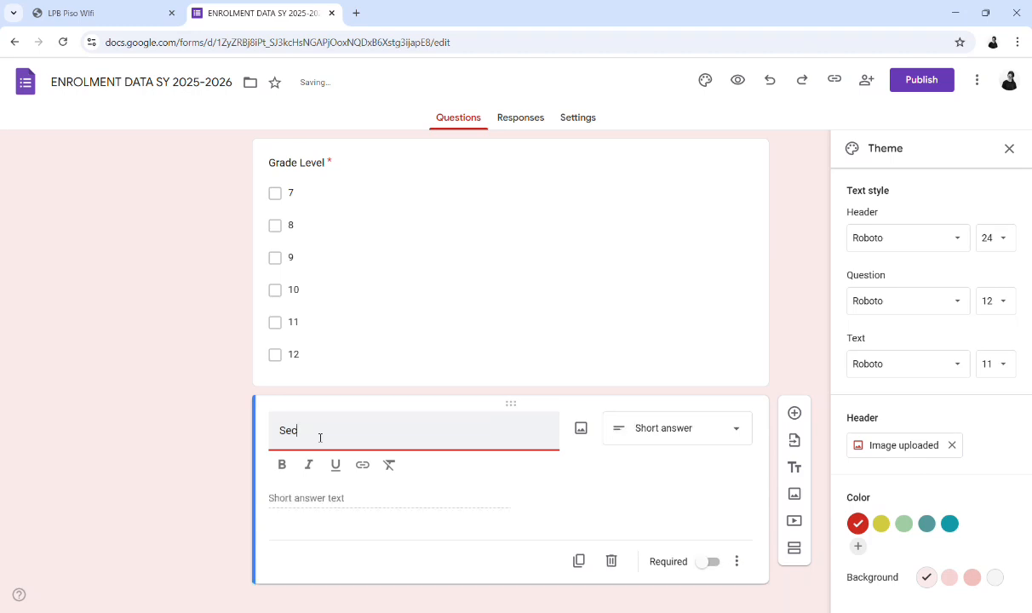
key(BackSpace)
text(Name of Section)
click(666, 430)
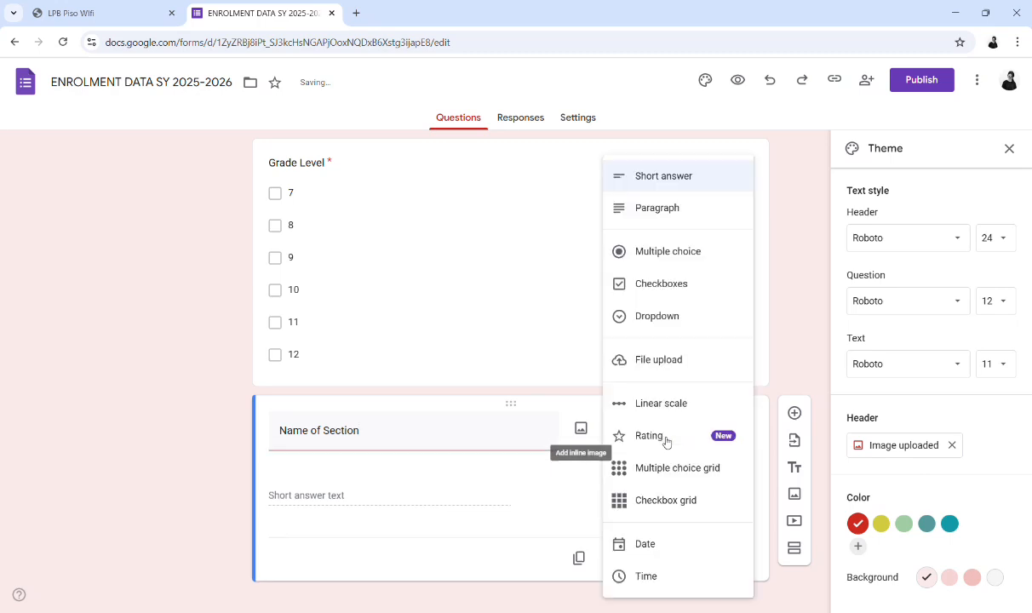
click(664, 189)
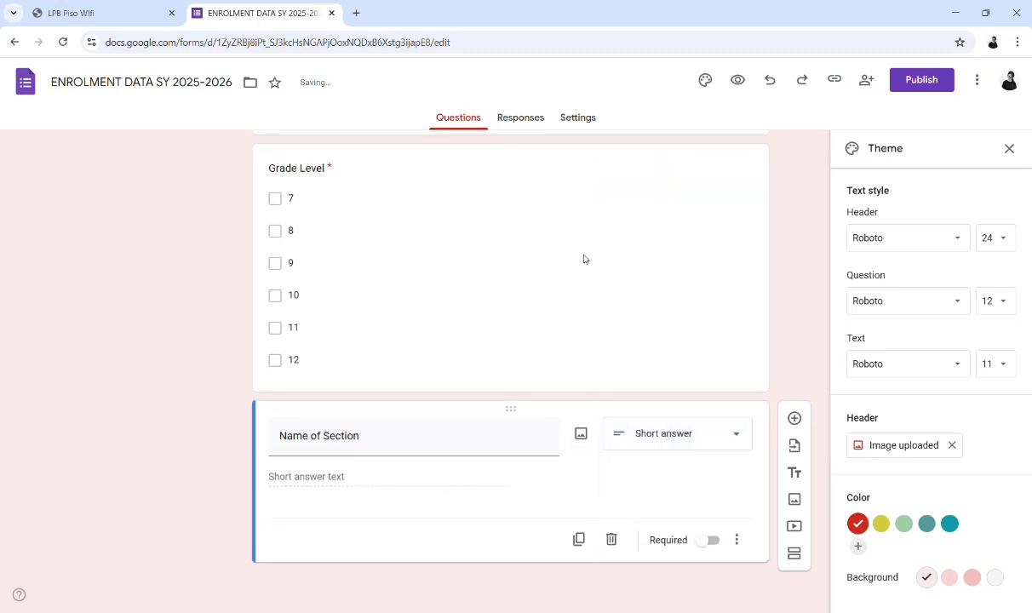
click(707, 540)
Add a required Short answer question titled "Name of Adviser" below the section question.
click(801, 418)
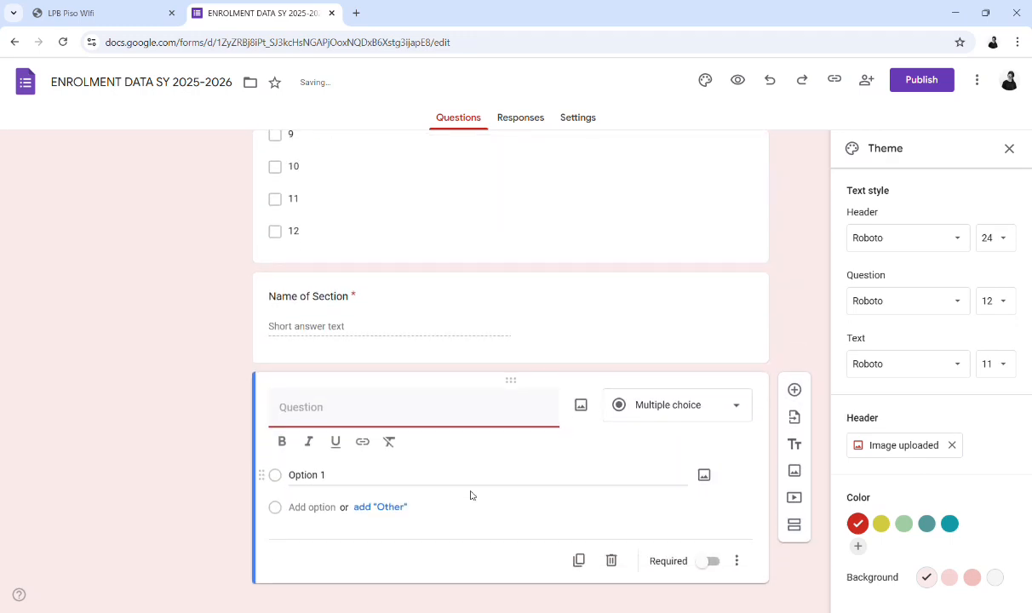
text(N)
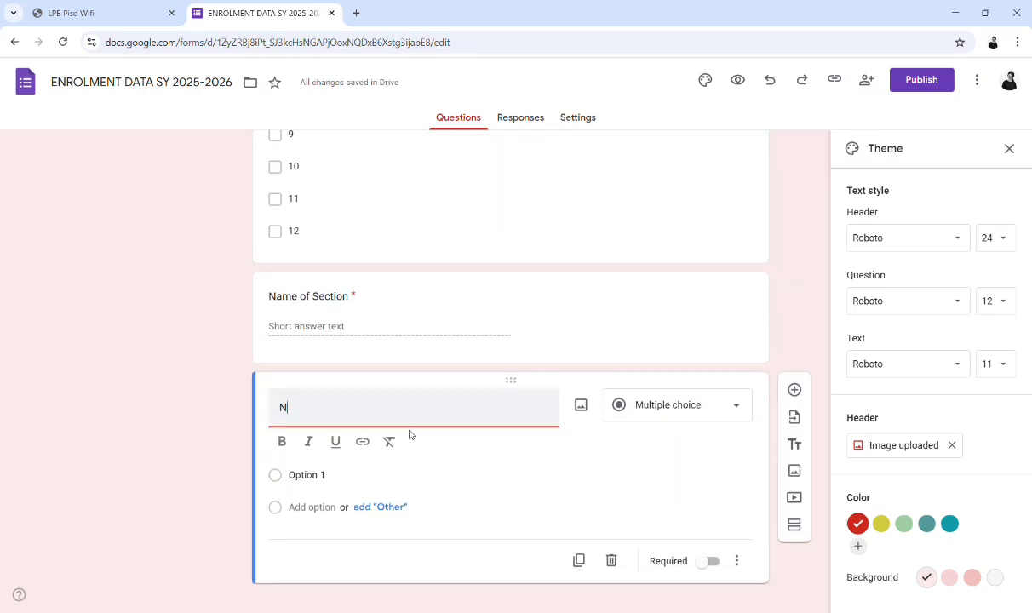
text(ame of)
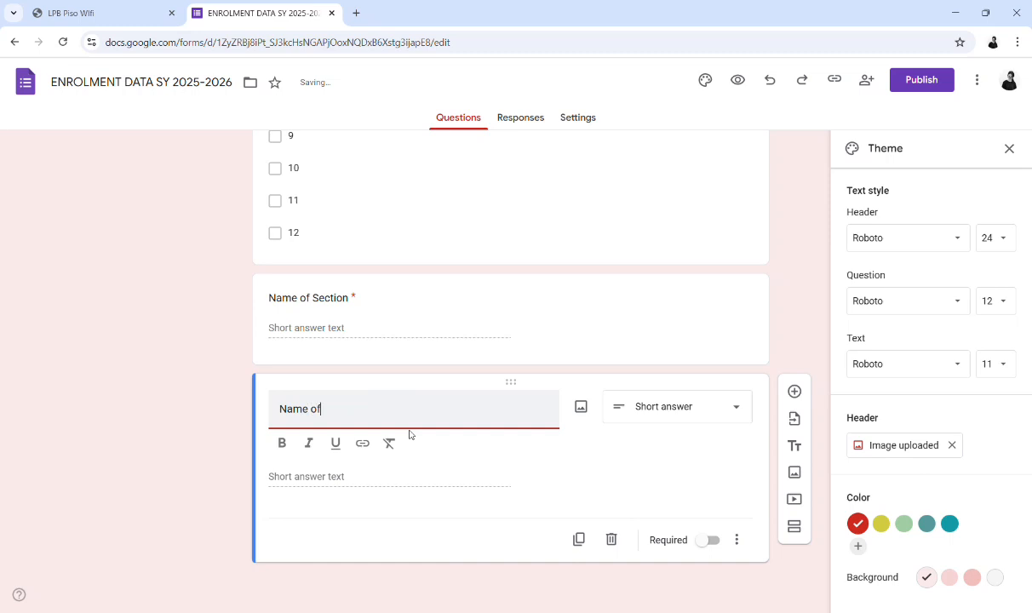
text( Adviser)
click(635, 408)
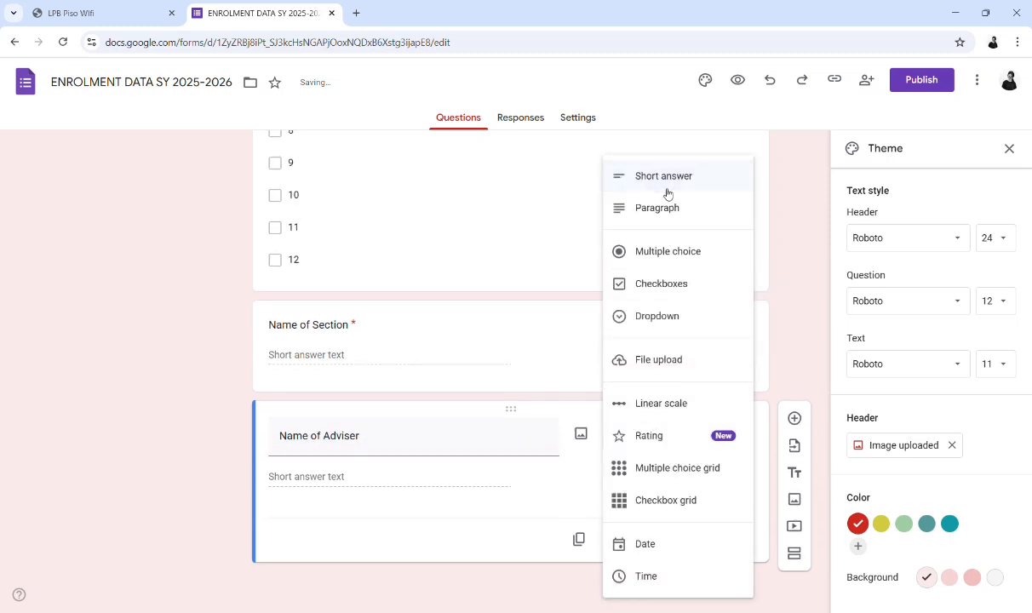
click(668, 184)
click(713, 540)
Add a required question titled "Home Address" below the adviser question and set its type to Short answer.
click(795, 418)
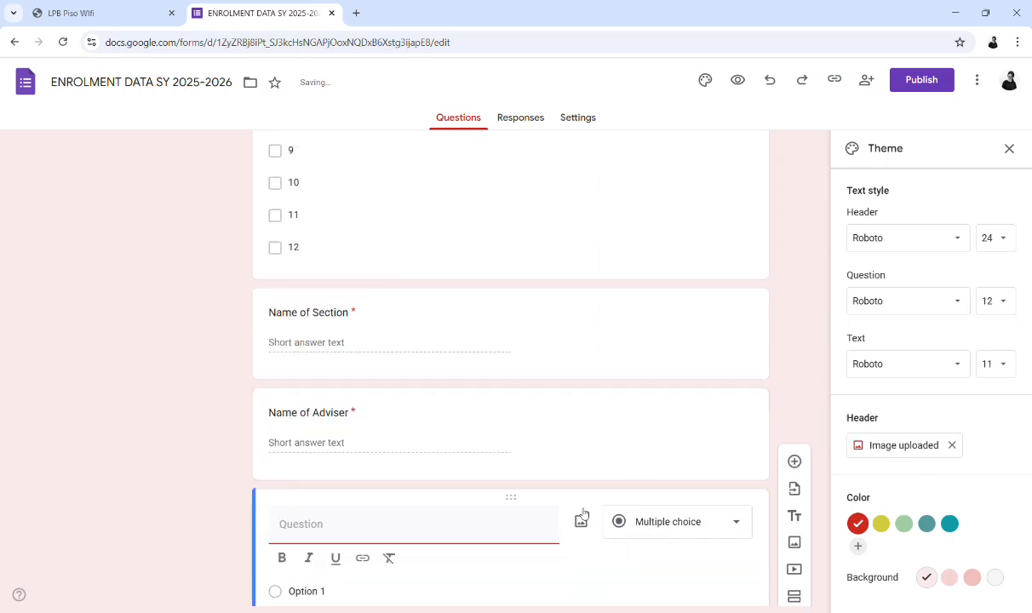
text(Adress)
key(BackSpace)
key(BackSpace)
key(BackSpace)
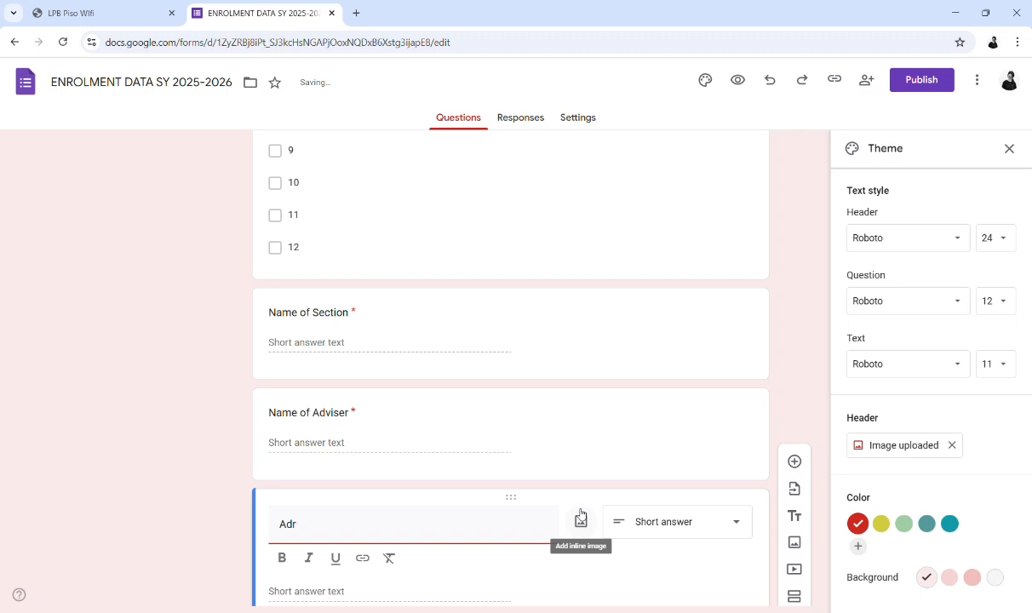
text(ss)
text(Home)
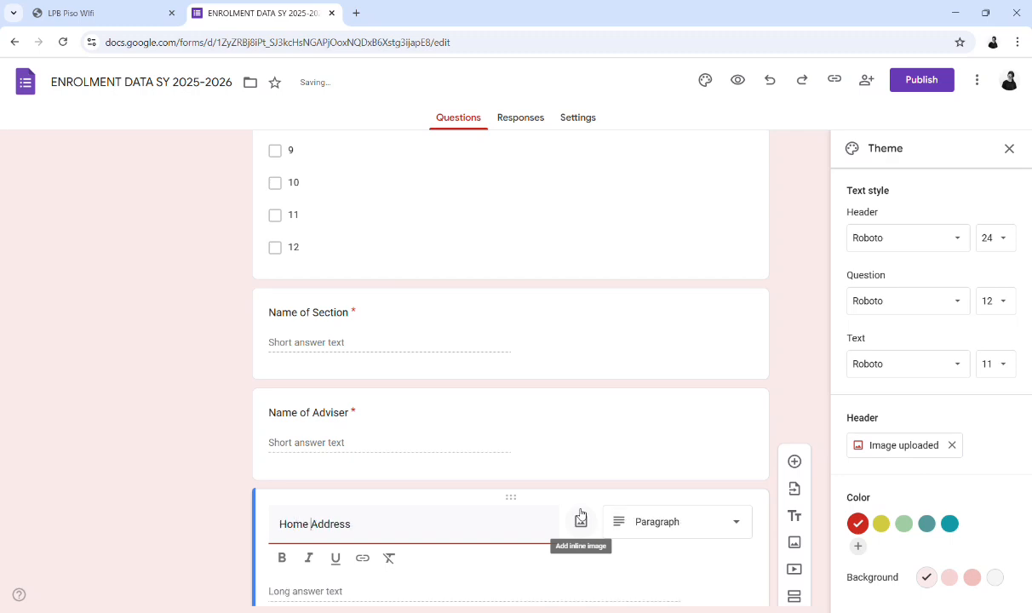
click(665, 523)
click(662, 182)
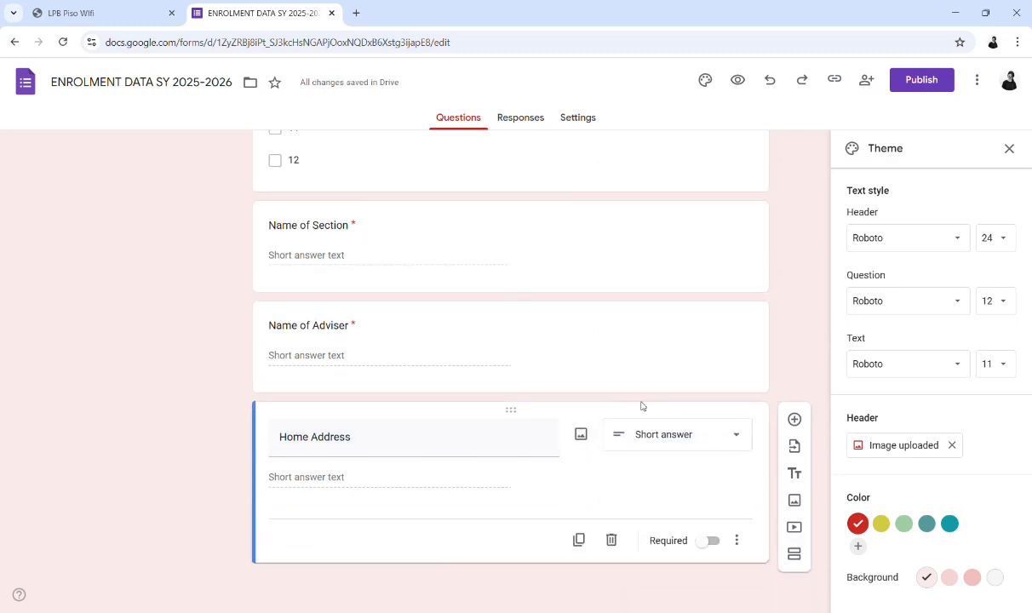
click(713, 540)
Add a required Short answer question titled "Contact Number" below the Home Address question.
click(795, 418)
text(Contact Number)
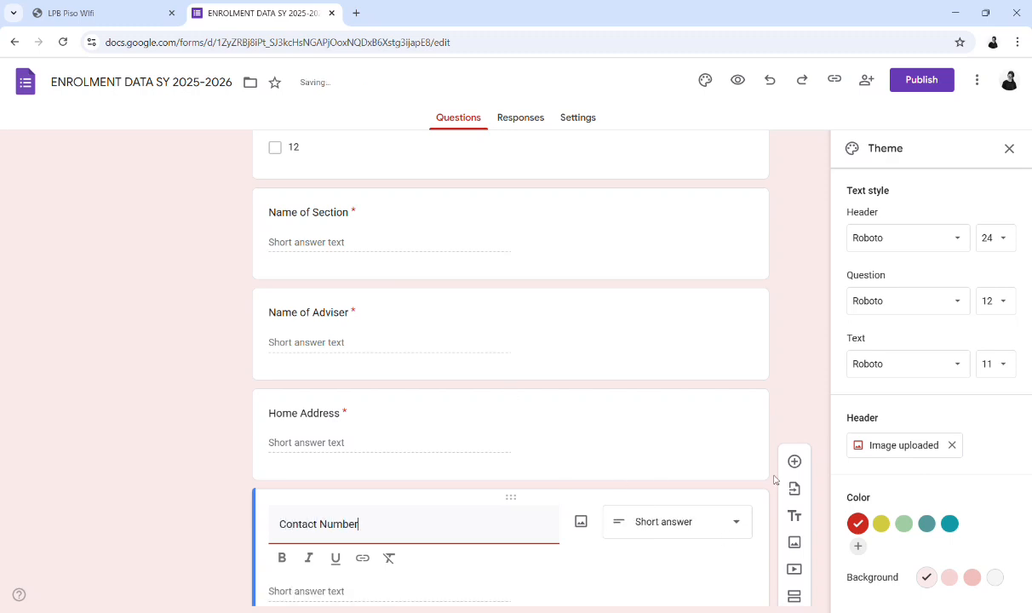
scroll(741, 452, down, 1)
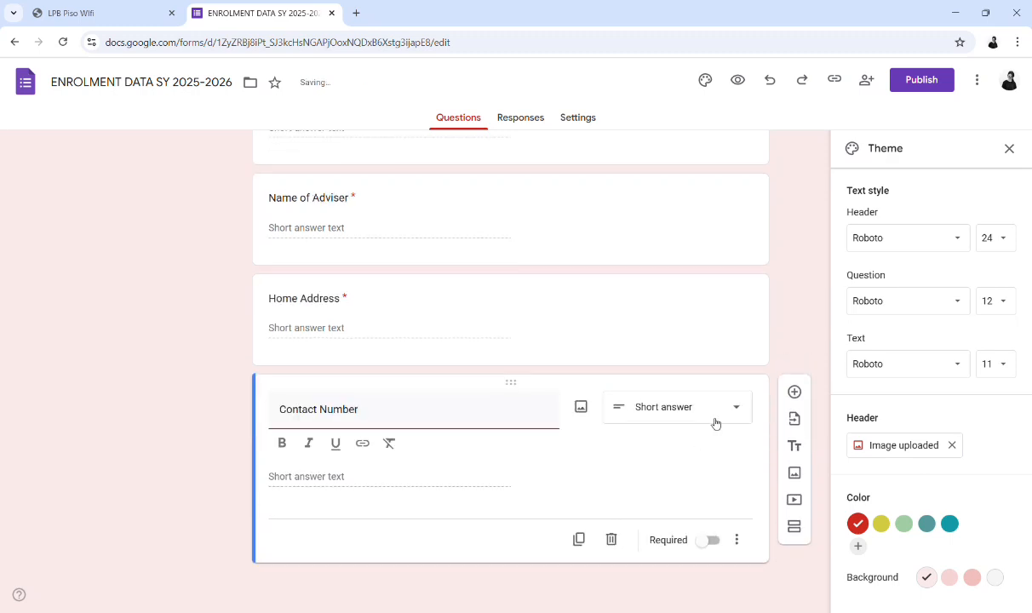
click(710, 540)
Add a Short answer question titled "Name of Guardian" at the end of the form and close the theme options.
click(795, 419)
text(Nam)
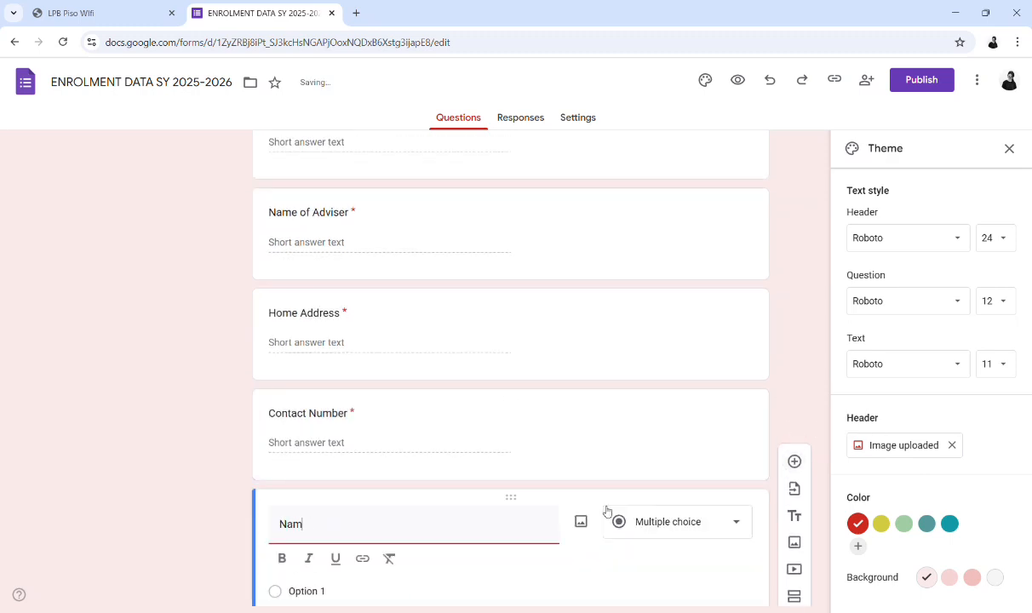
text(e of Guardian)
scroll(608, 511, down, 1)
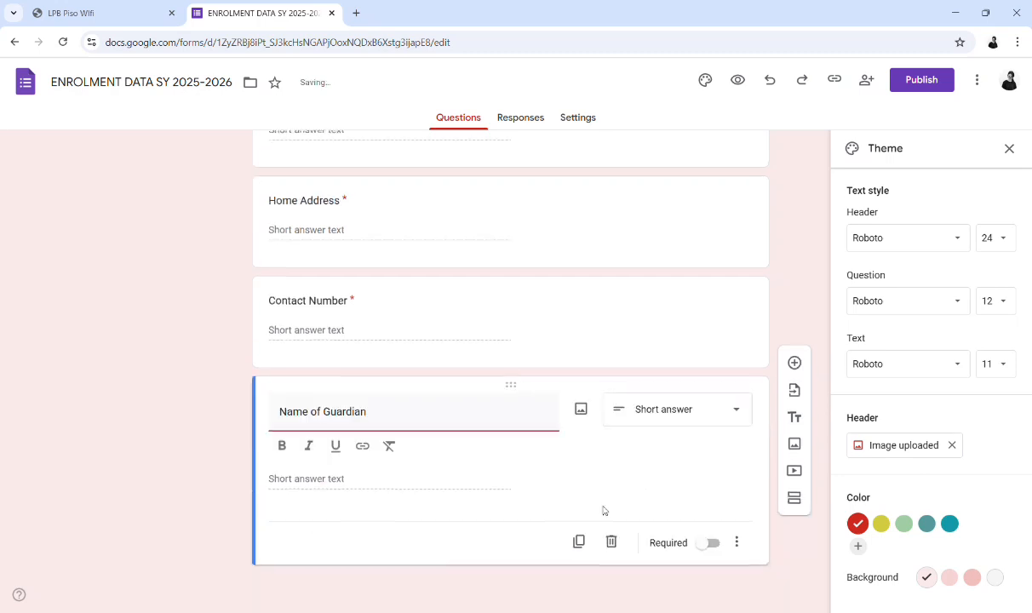
scroll(668, 339, up, 4)
click(1010, 150)
scroll(613, 267, up, 5)
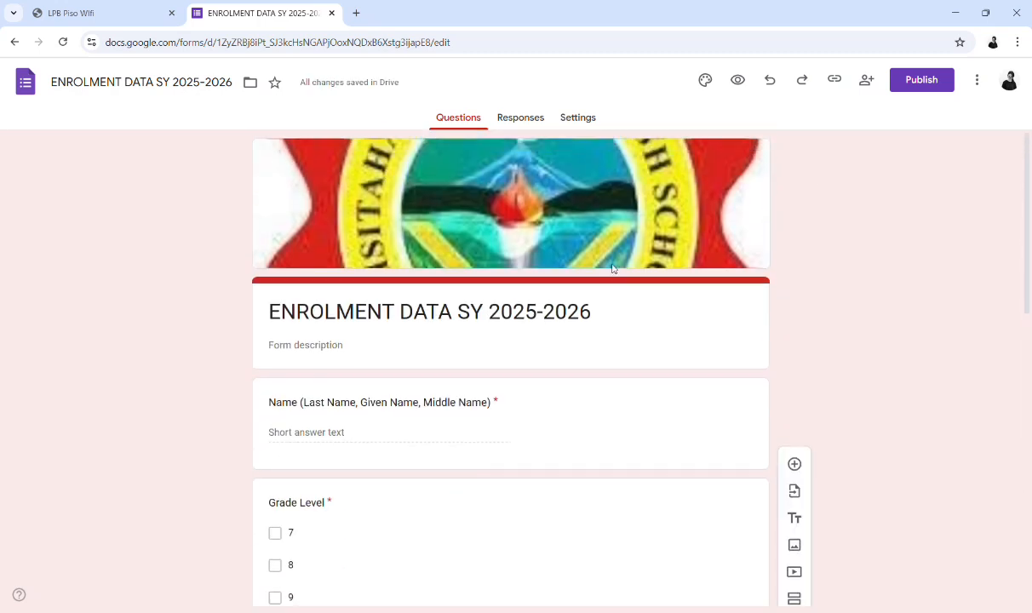
Check the form's response overview for submitted answers.
click(535, 116)
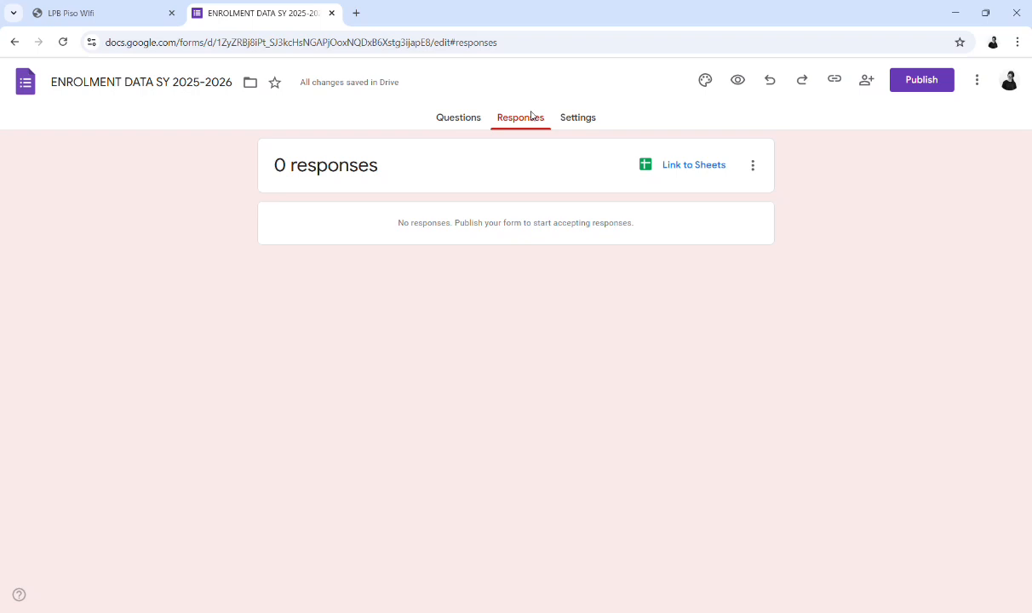
drag(372, 166, 283, 177)
click(446, 186)
Set the form's response settings to collect Verified email addresses.
click(590, 120)
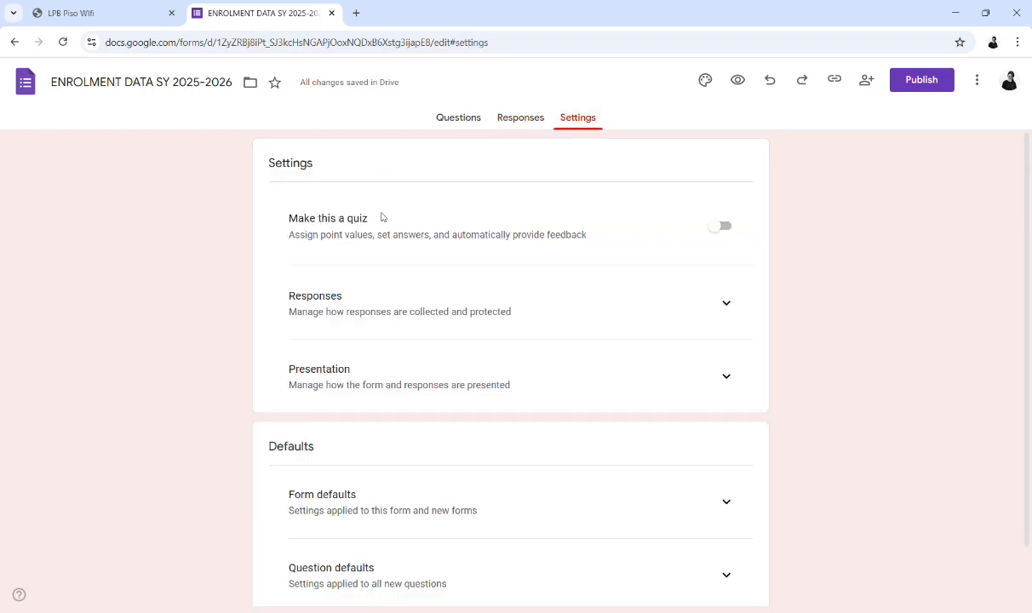
click(726, 304)
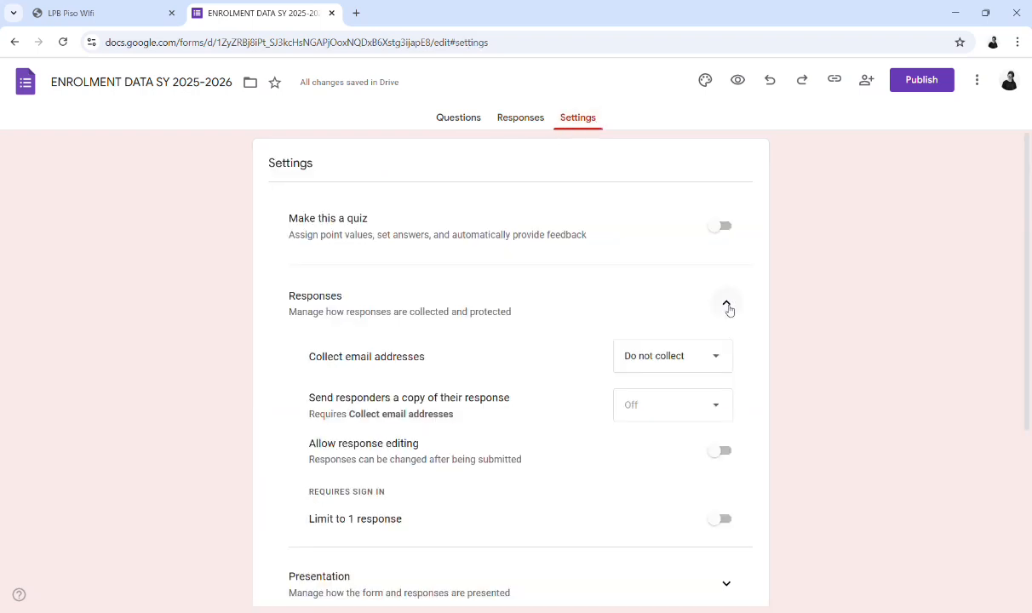
click(678, 362)
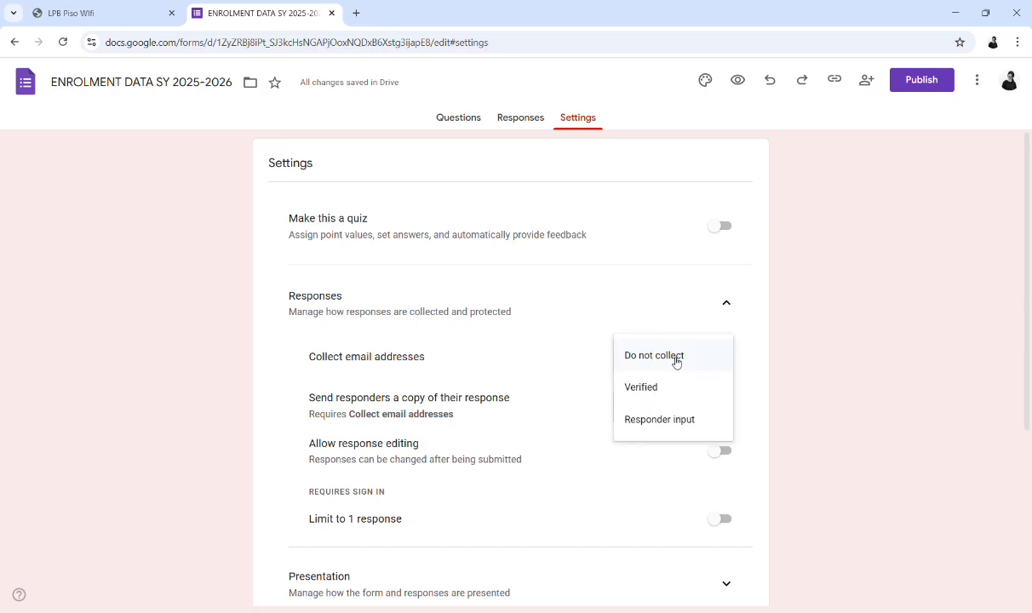
click(655, 394)
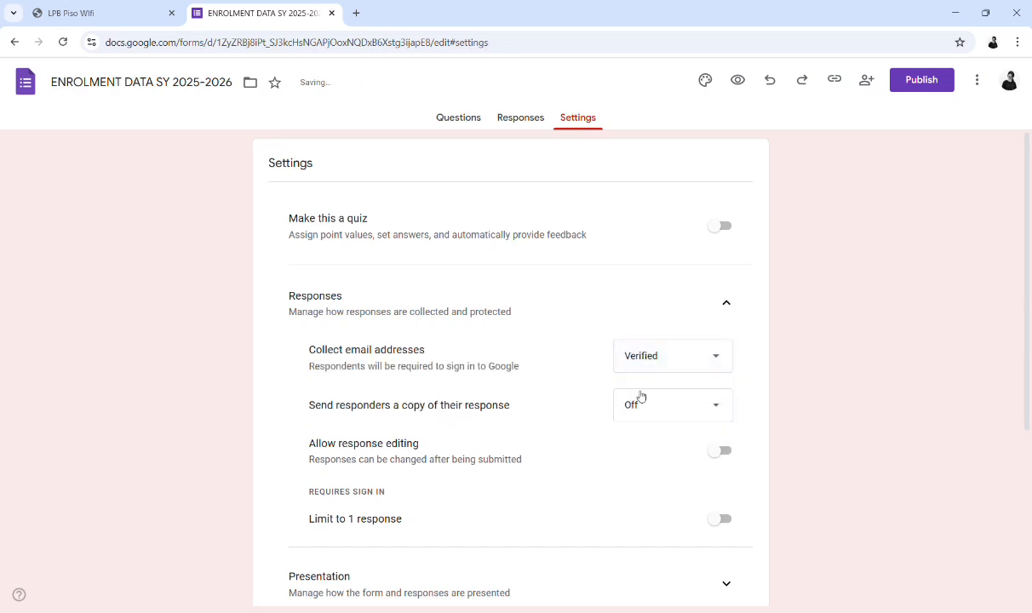
Set responders to receive a copy of their response When requested and limit the form to 1 response.
scroll(596, 396, down, 1)
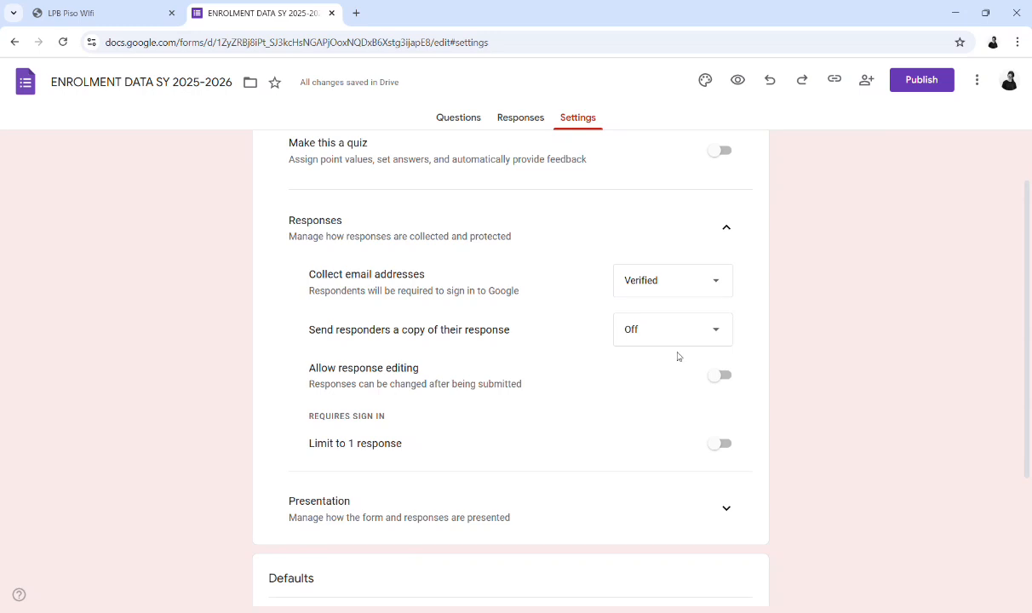
click(683, 334)
click(686, 362)
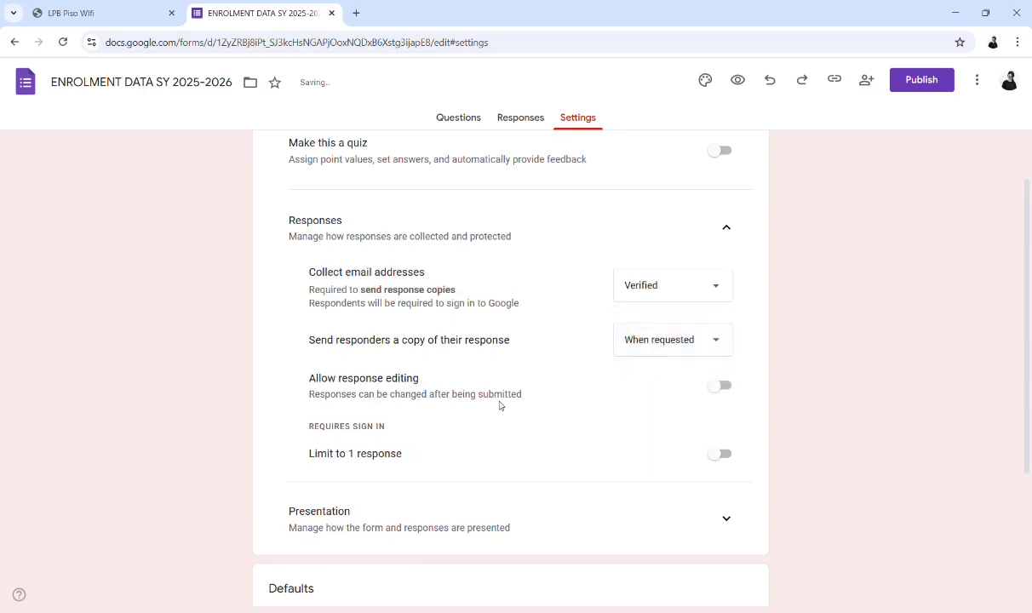
scroll(594, 424, down, 1)
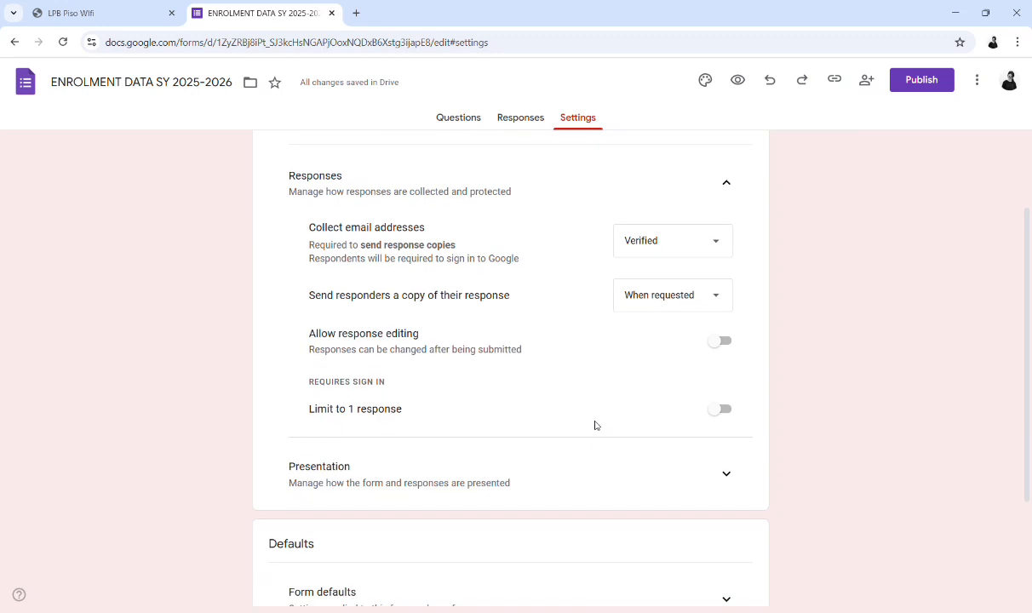
click(723, 409)
scroll(726, 408, up, 2)
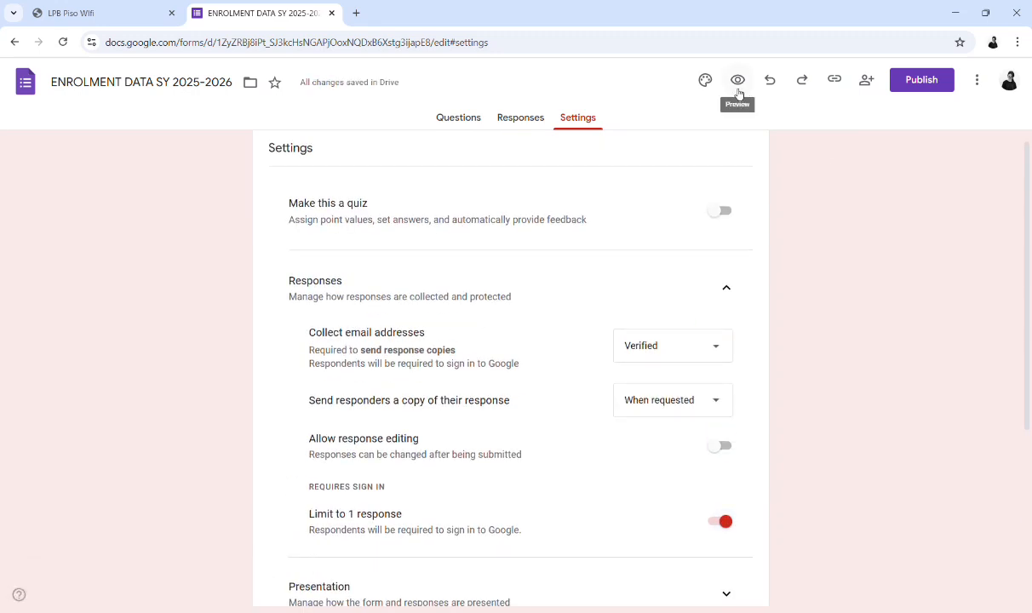
scroll(603, 305, down, 3)
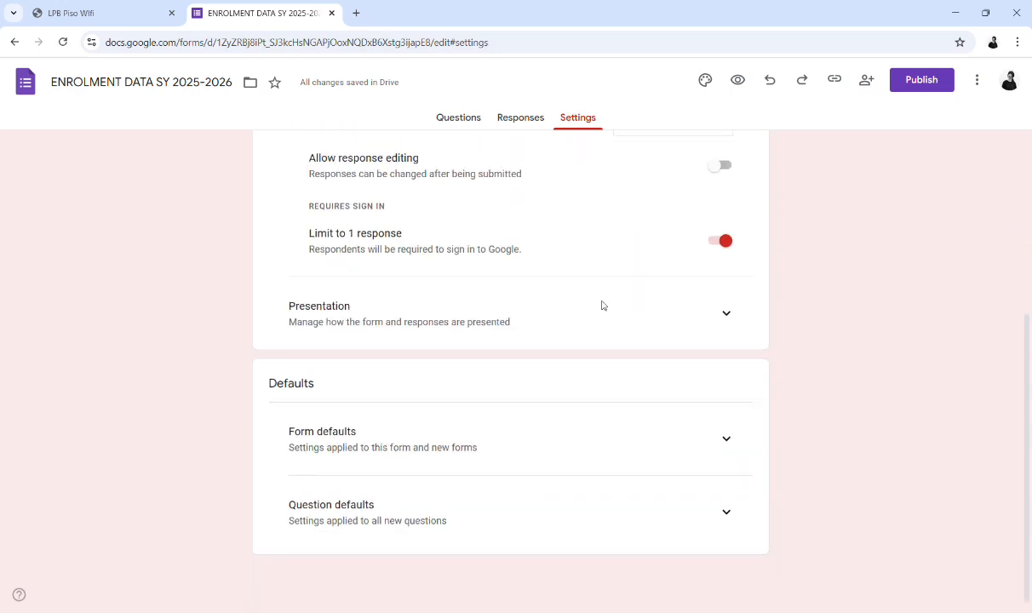
scroll(595, 341, up, 2)
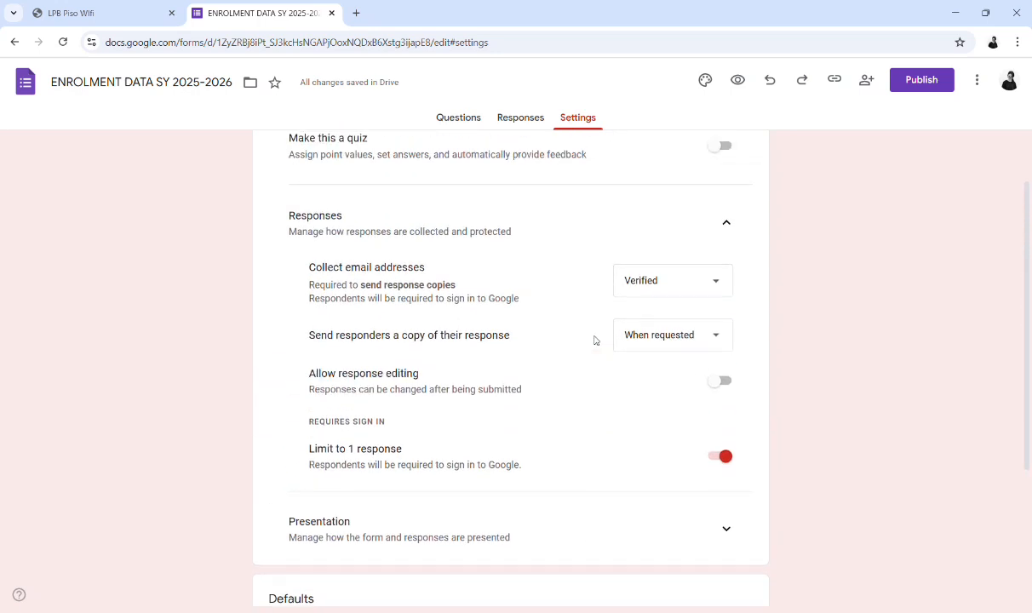
Return to the form's questions and copy the responder link of the unpublished form.
click(519, 116)
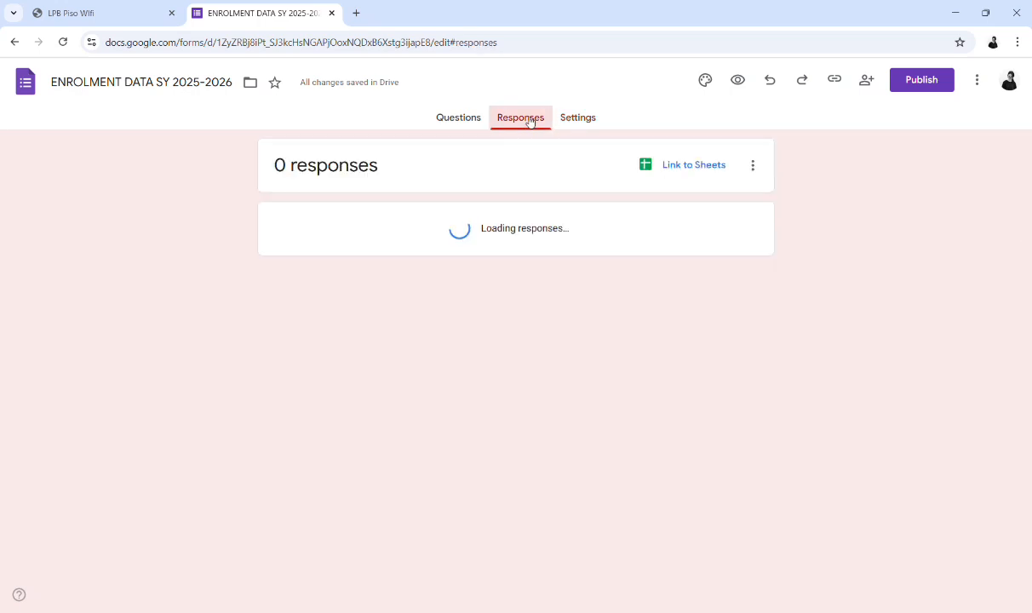
click(469, 128)
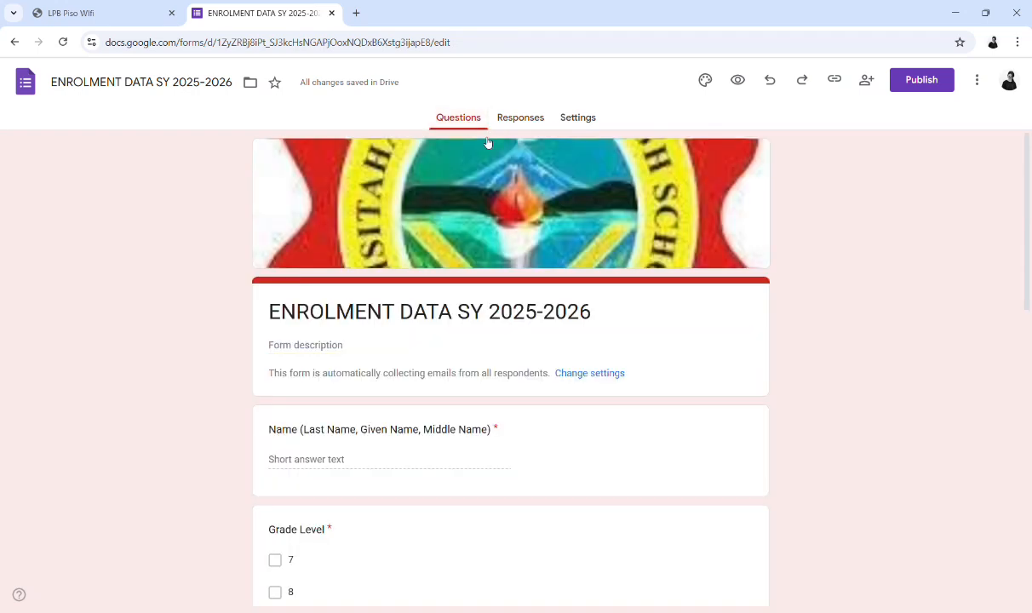
scroll(620, 394, down, 1)
scroll(620, 393, down, 3)
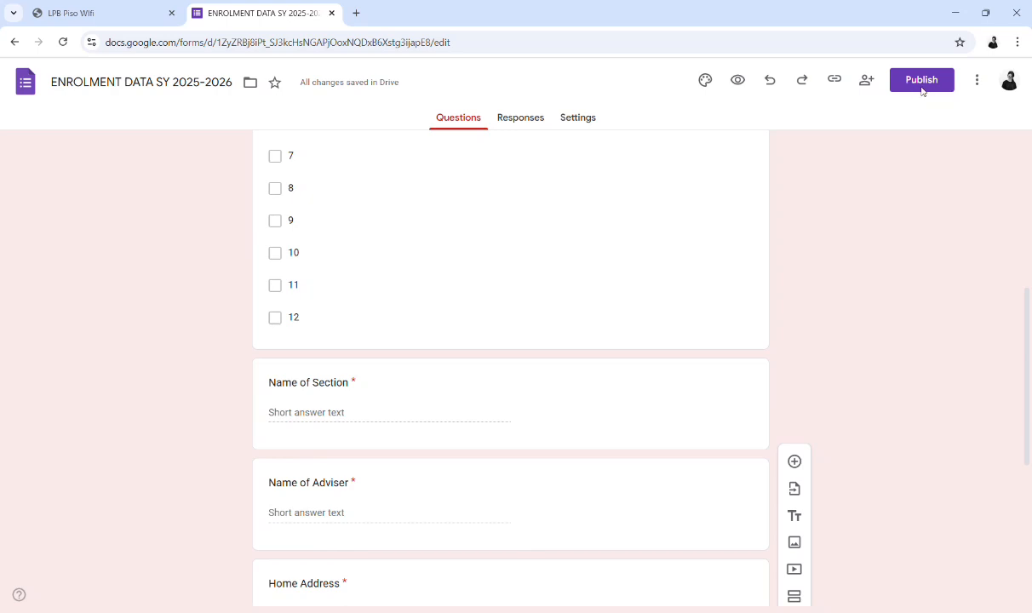
click(838, 82)
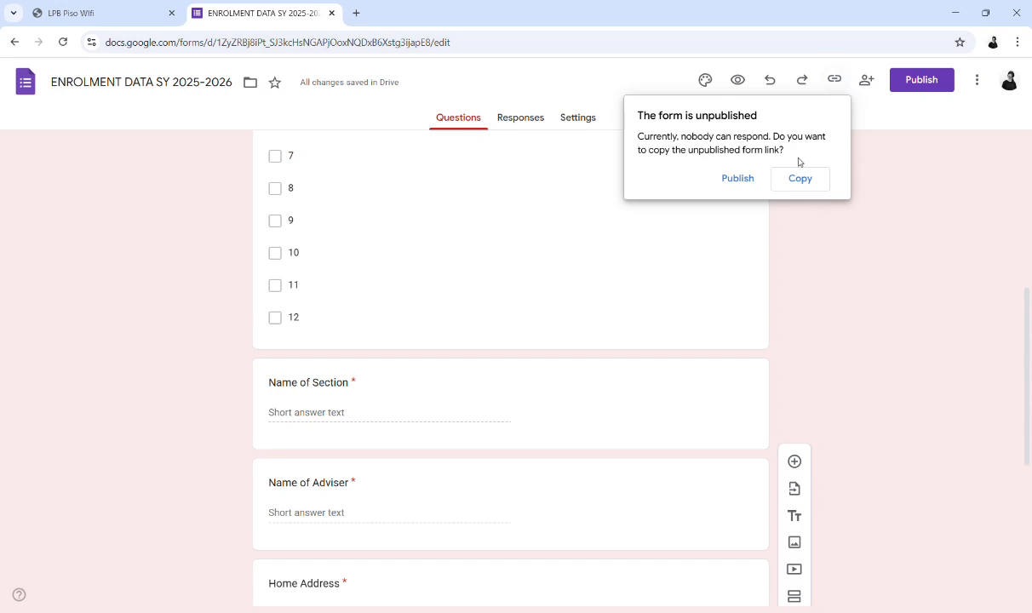
click(806, 184)
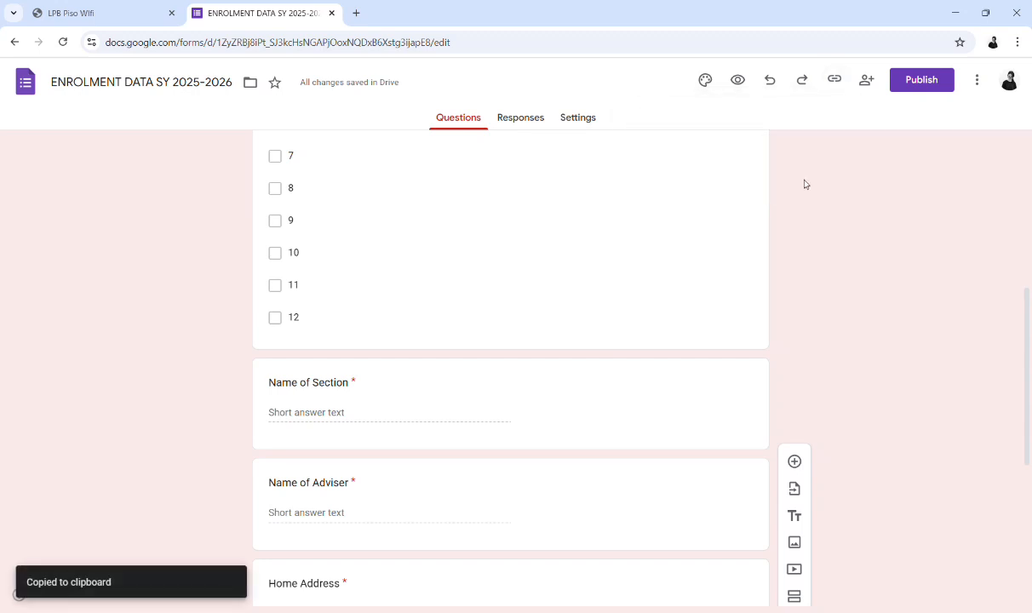
Start publishing the form and check the editor and responder view settings under its general access.
click(835, 79)
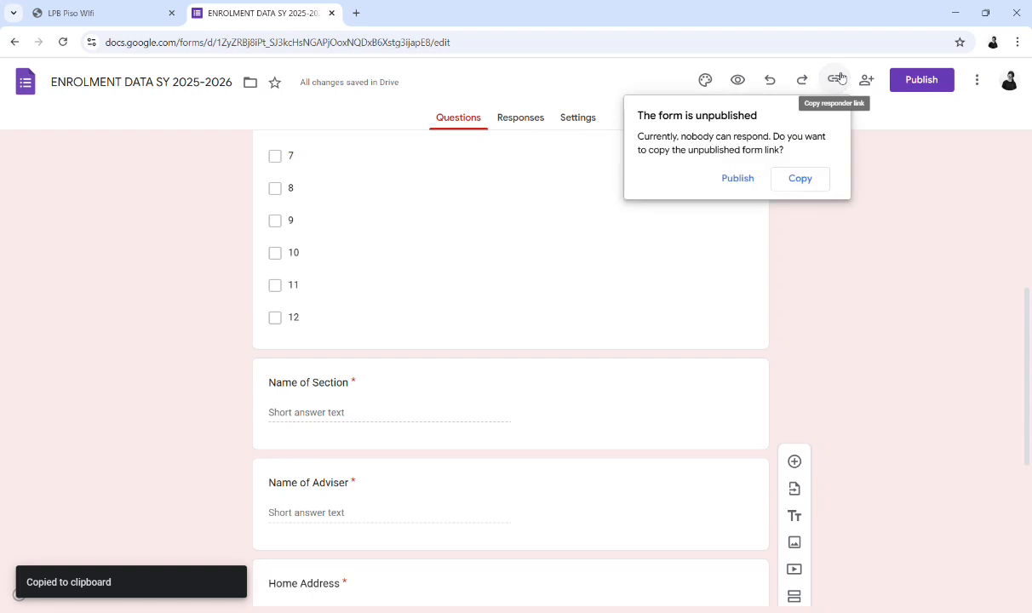
click(751, 178)
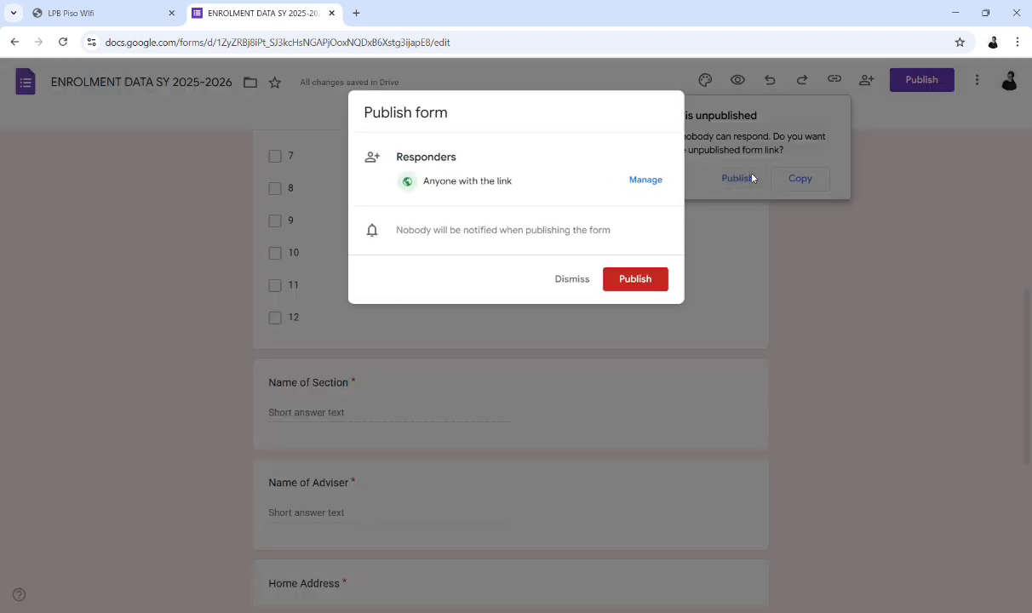
click(645, 184)
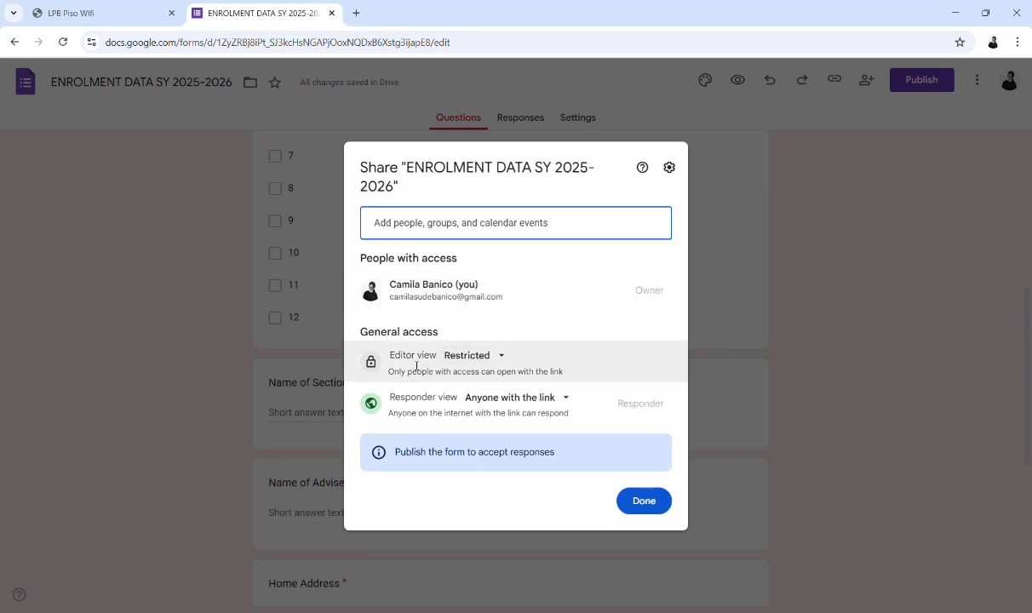
click(473, 356)
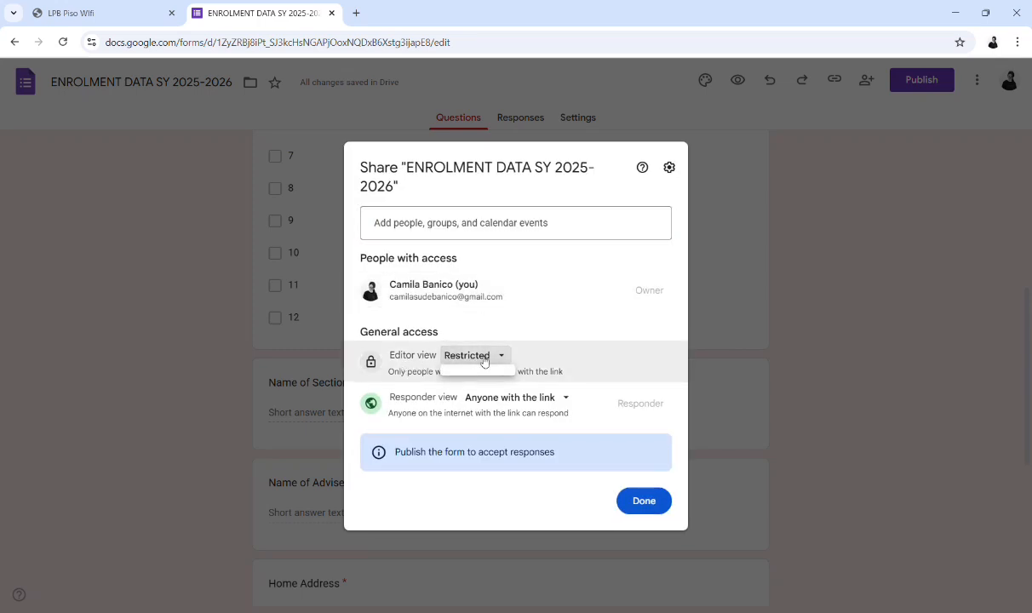
click(499, 357)
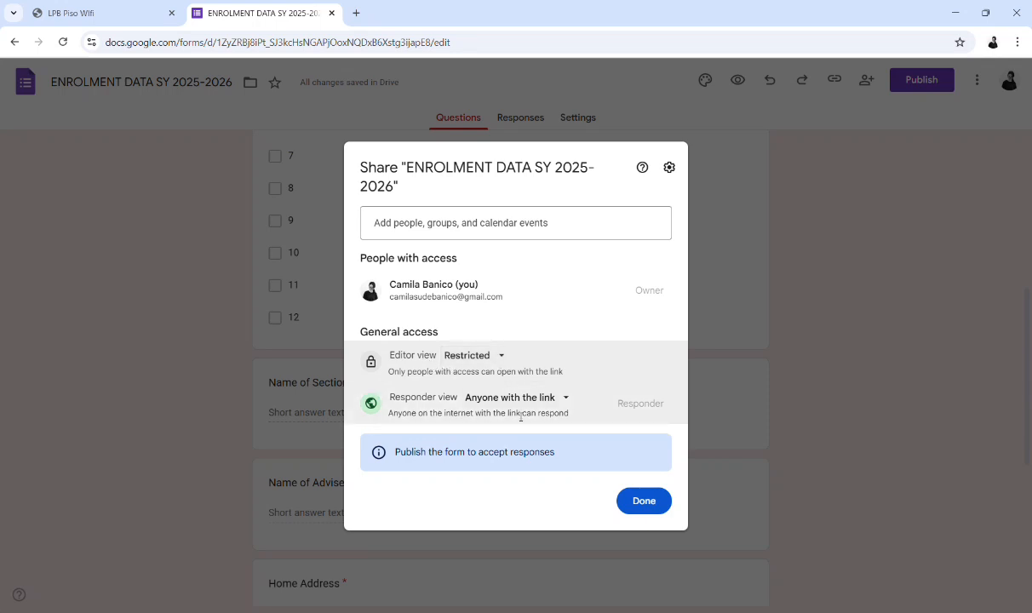
click(638, 502)
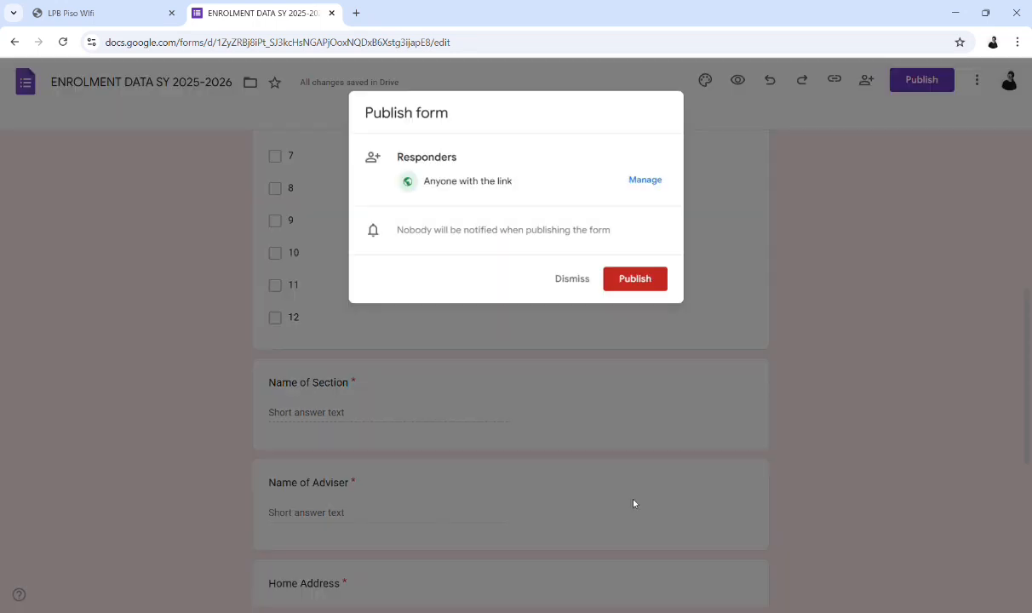
Publish the form for Anyone with the link and copy its responder link.
click(636, 280)
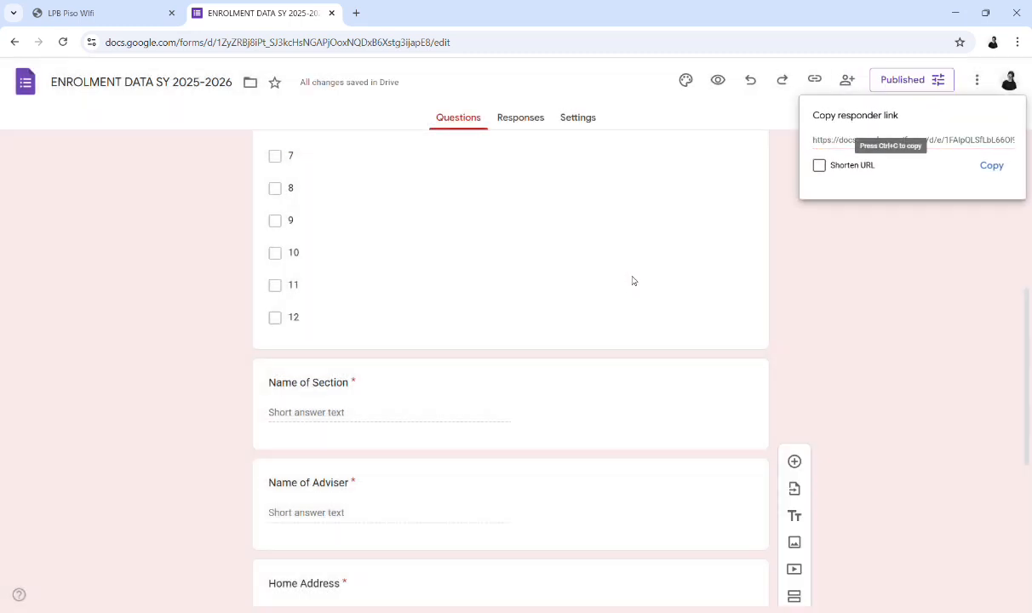
click(986, 171)
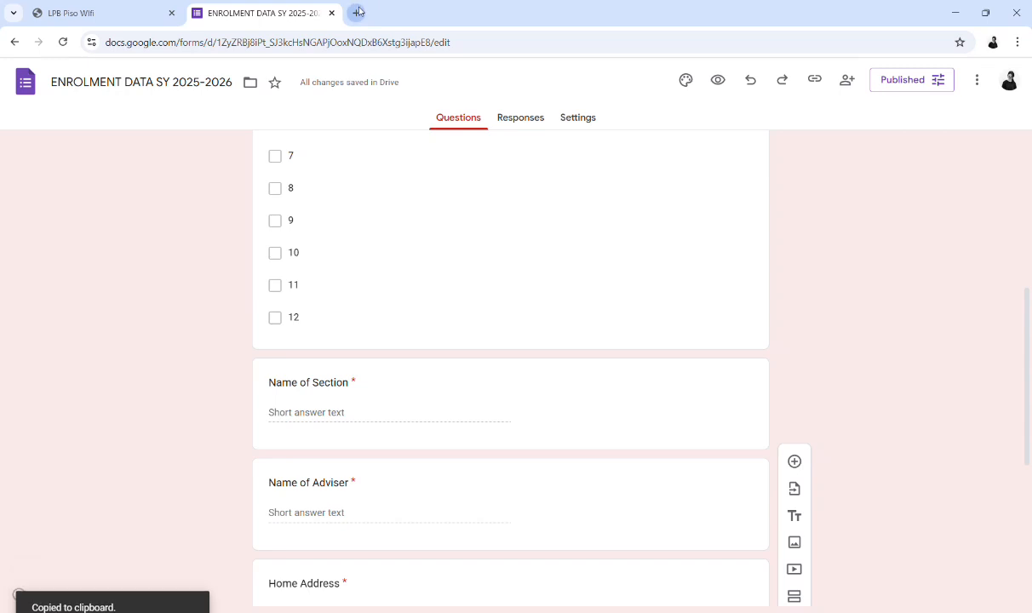
Link the form's responses to a new spreadsheet, keeping the suggested ENROLMENT DATA name.
scroll(511, 258, up, 2)
scroll(512, 257, up, 3)
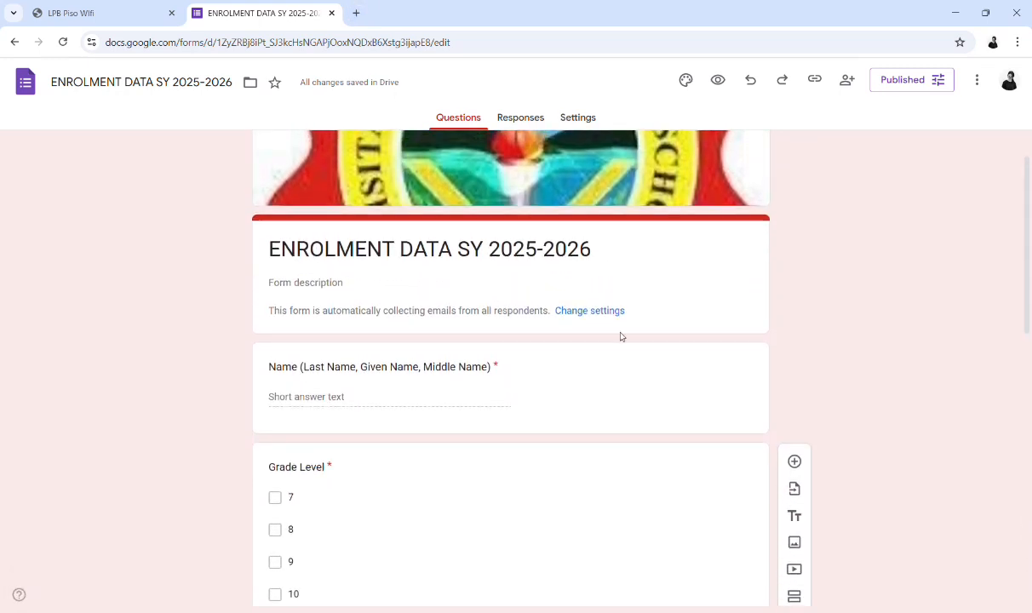
scroll(631, 338, up, 1)
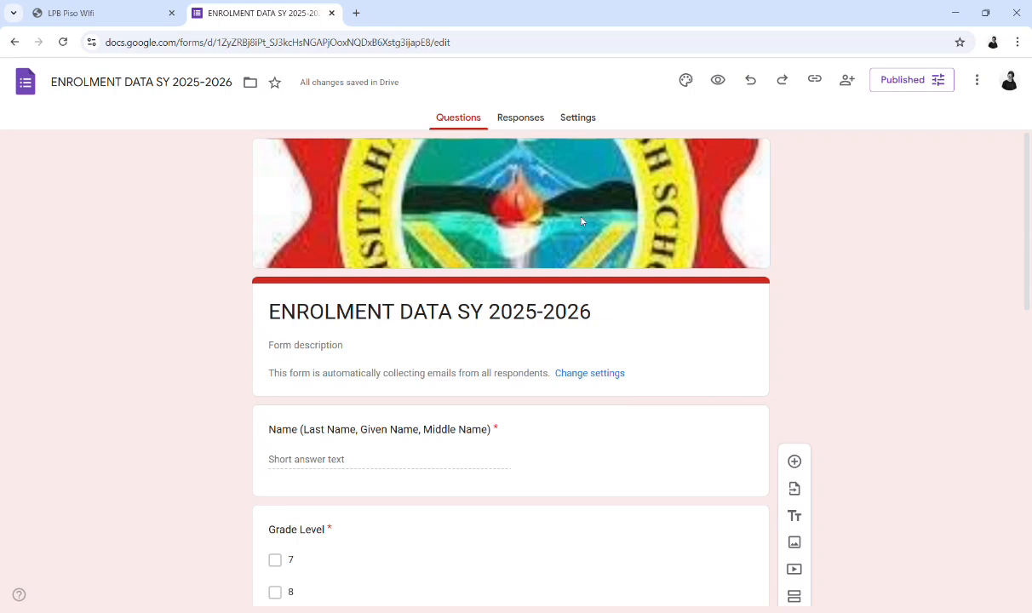
click(527, 120)
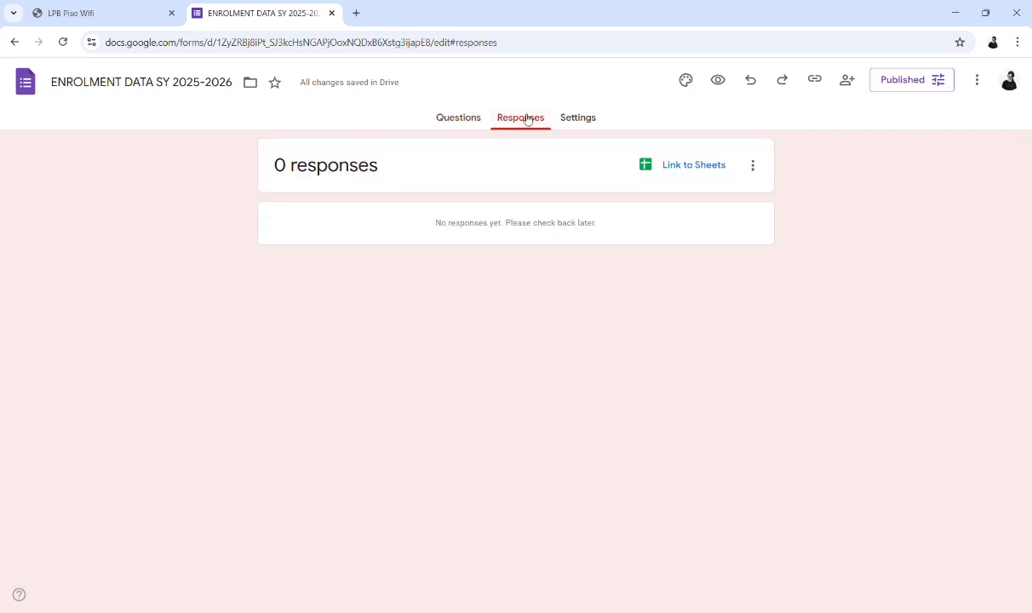
click(698, 165)
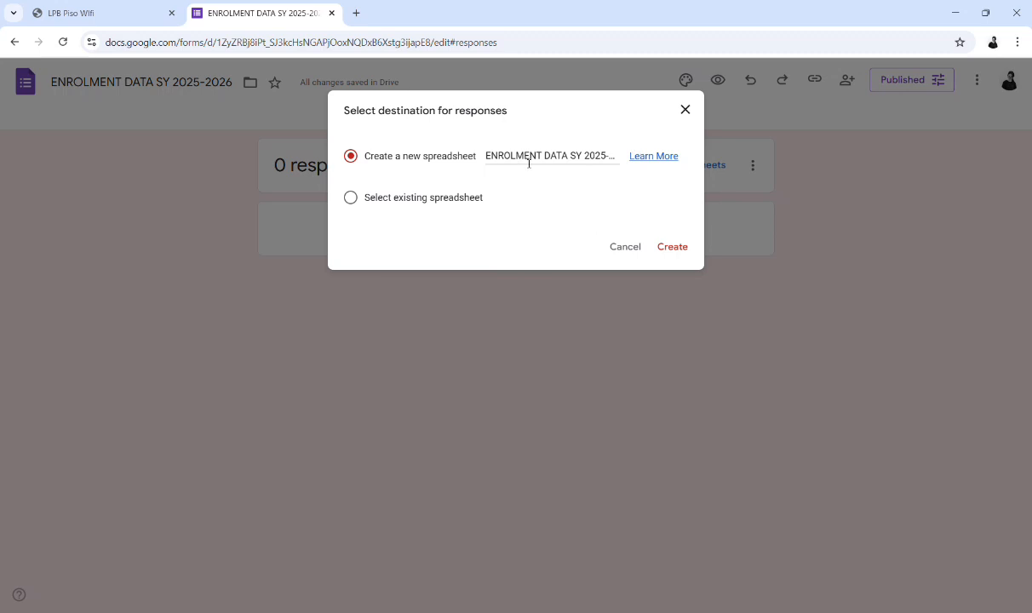
click(673, 247)
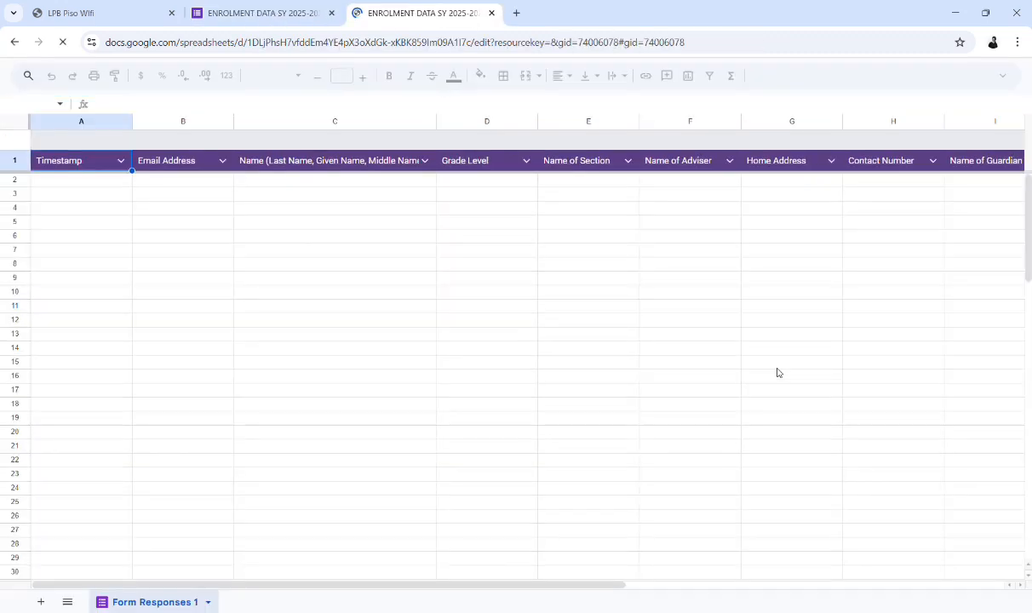
Review the column headers in the linked response spreadsheet and return to the form's questions.
scroll(606, 337, down, 1)
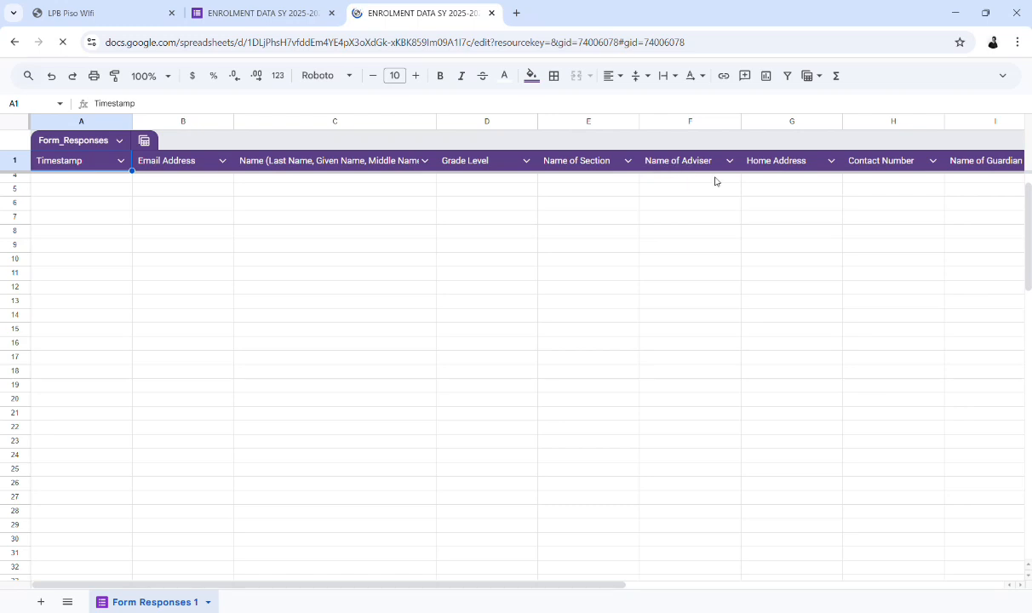
scroll(716, 181, right, 2)
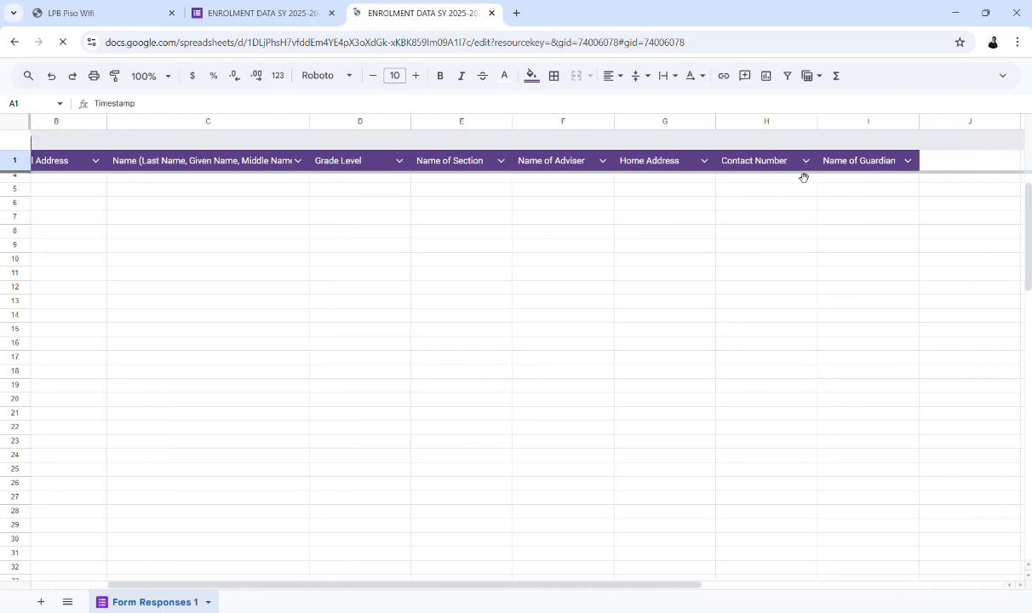
scroll(505, 219, left, 2)
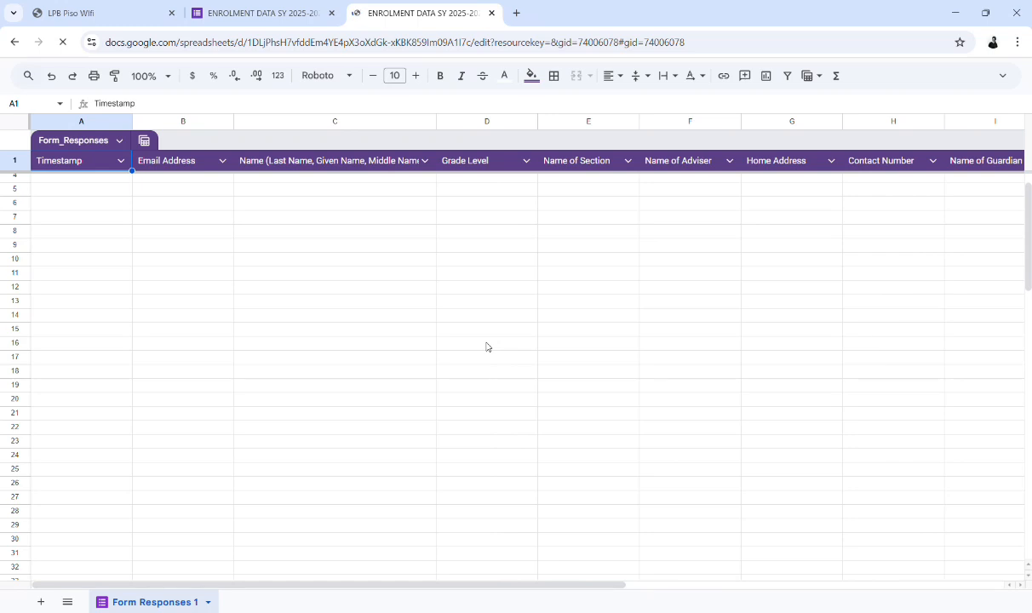
click(289, 13)
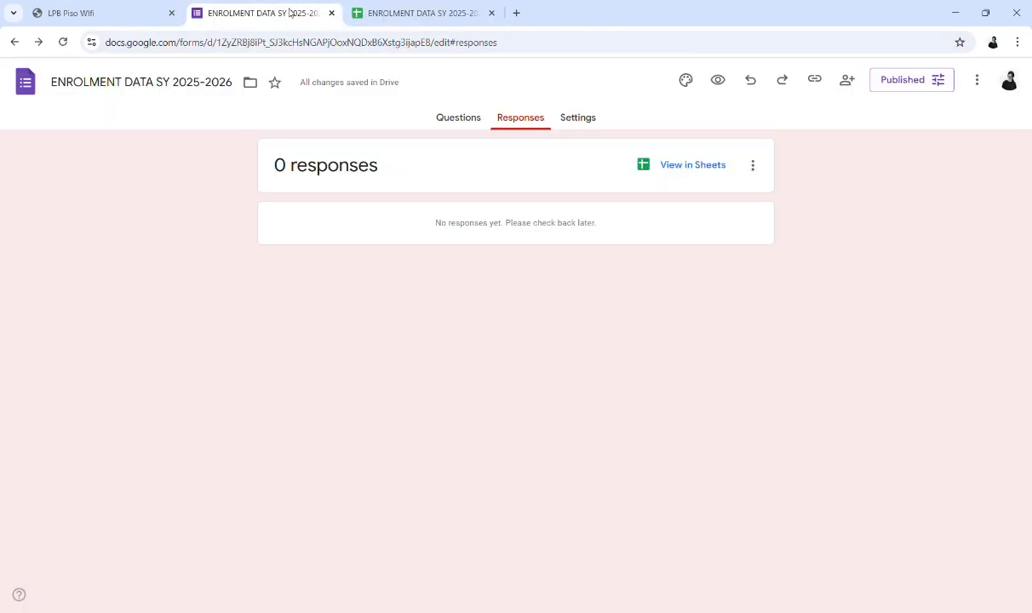
click(441, 120)
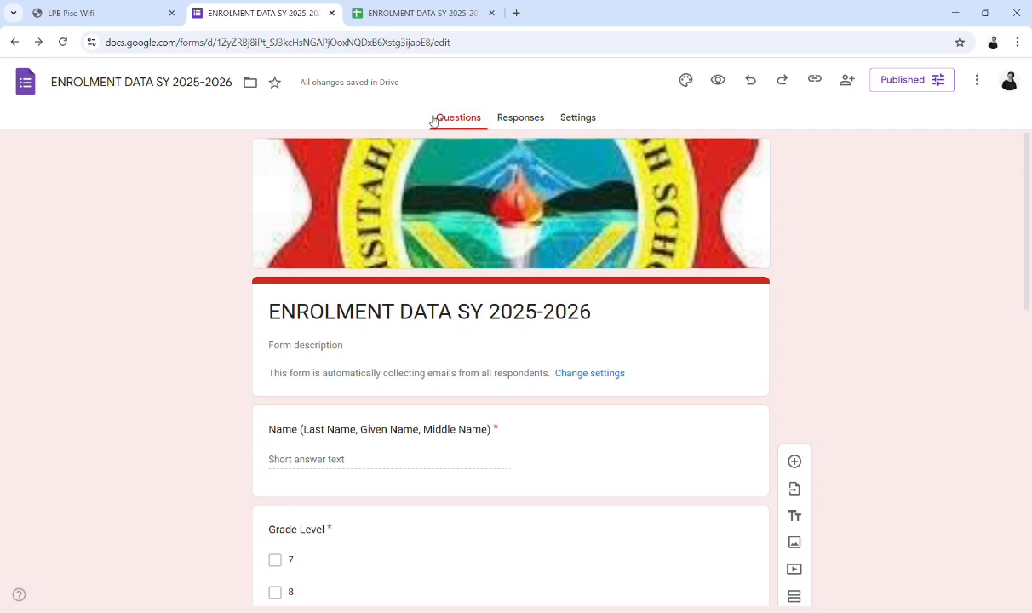